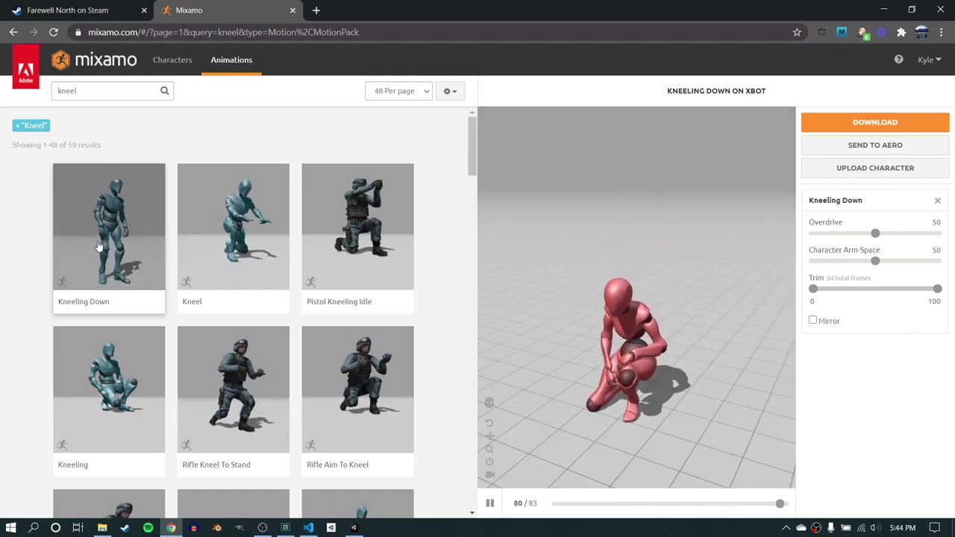
# Step: Preview the Kneeling animation on the Xbot character from another angle
pyautogui.click(88, 392)
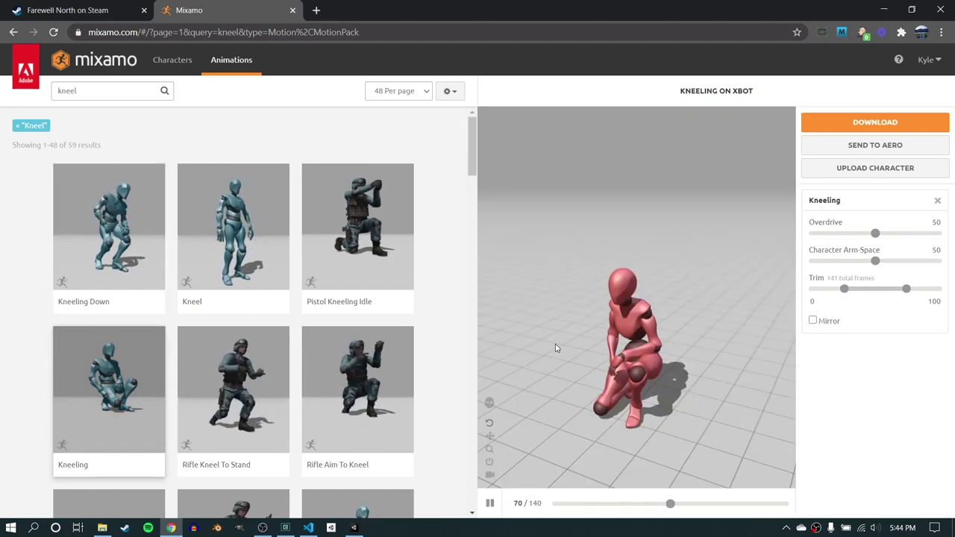
pyautogui.moveTo(503, 336); pyautogui.dragTo(567, 319)
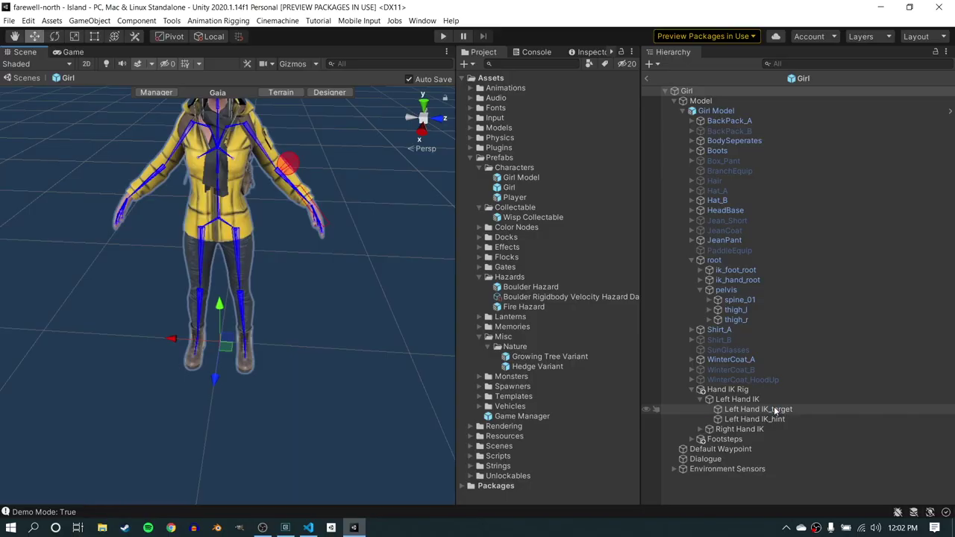
# Step: In Unity, inspect the left and right hand IK targets in the Girl prefab and the right hand hint in the Island scene
pyautogui.click(776, 411)
pyautogui.click(700, 429)
pyautogui.click(752, 439)
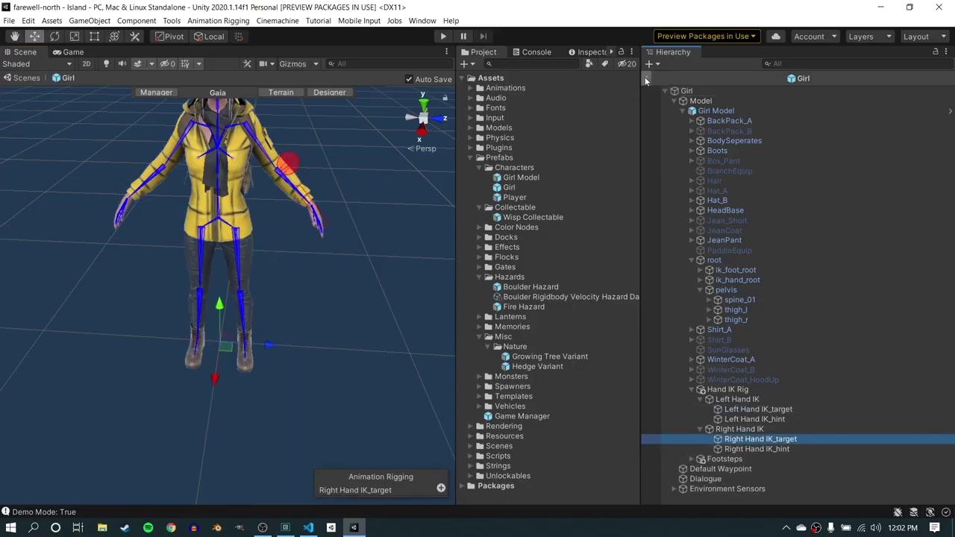
pyautogui.click(646, 78)
pyautogui.click(783, 434)
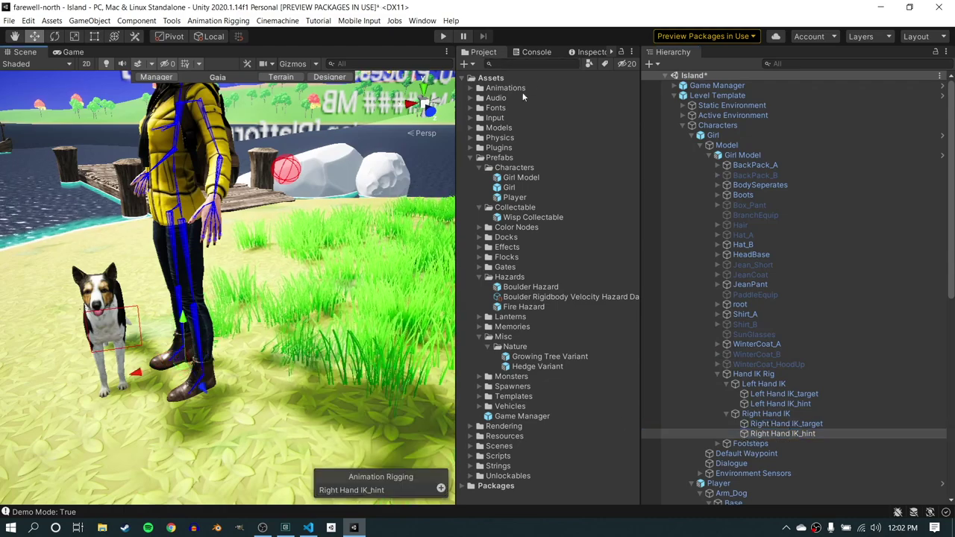
# Step: Open the Girl prefab and give Right Hand IK_target a SquareEffector shape with size 0.2
pyautogui.doubleClick(519, 189)
pyautogui.click(770, 440)
pyautogui.click(444, 415)
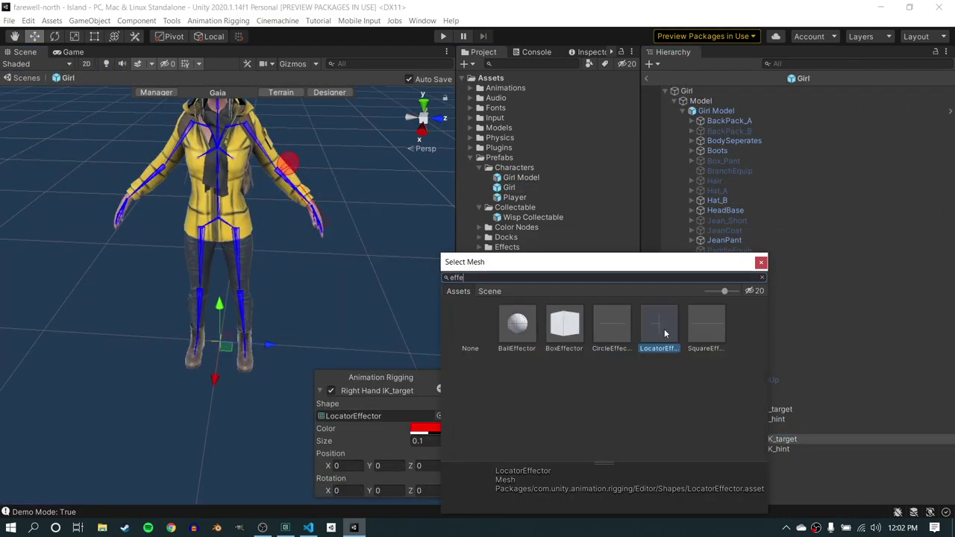
pyautogui.click(411, 451)
# Step: Add an effector to Right Hand IK_hint with the BallEffector shape
pyautogui.press('Down')
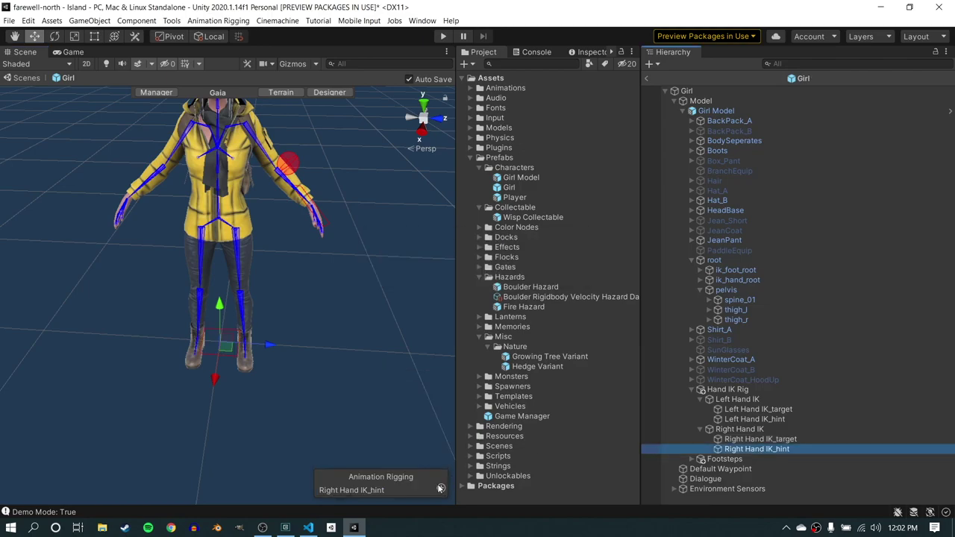
pyautogui.click(439, 416)
pyautogui.click(786, 449)
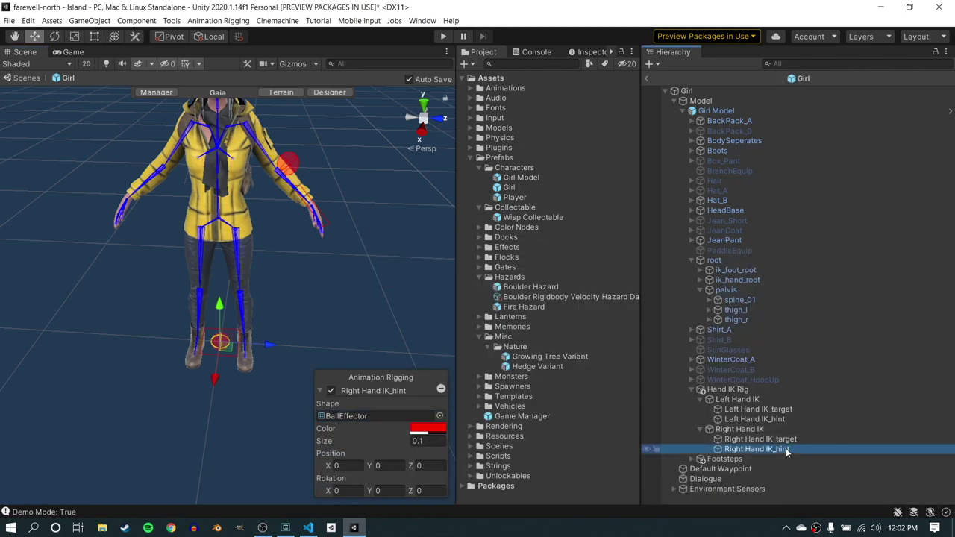
# Step: Inspect the Two Bone IK Constraint of Right Hand IK and locate its hand_r tip bone in the hierarchy
pyautogui.click(765, 430)
pyautogui.click(590, 52)
pyautogui.moveTo(455, 203); pyautogui.dragTo(415, 202)
pyautogui.click(560, 214)
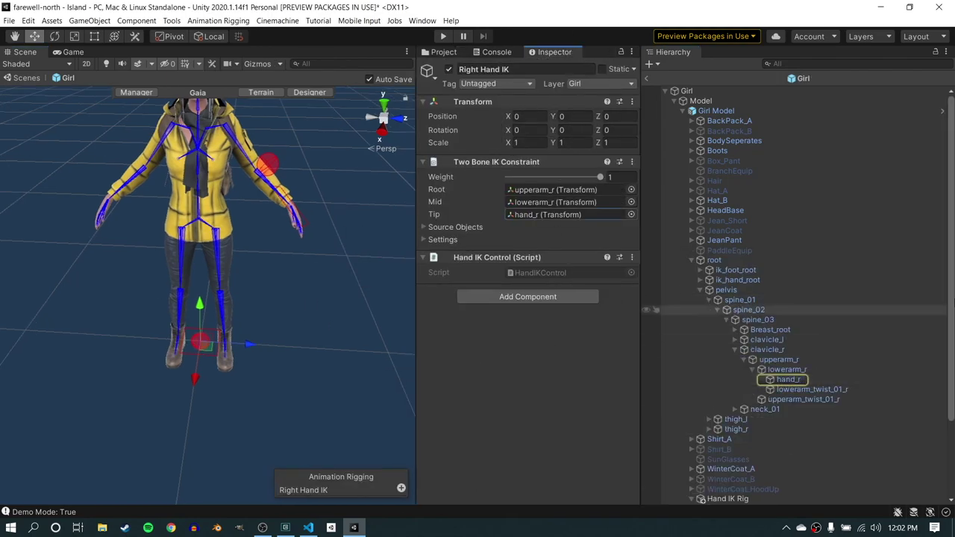
# Step: Align the transform of Right Hand IK_target with the hand_r bone
pyautogui.scroll(-3, 801, 418)
pyautogui.click(802, 450)
pyautogui.click(218, 20)
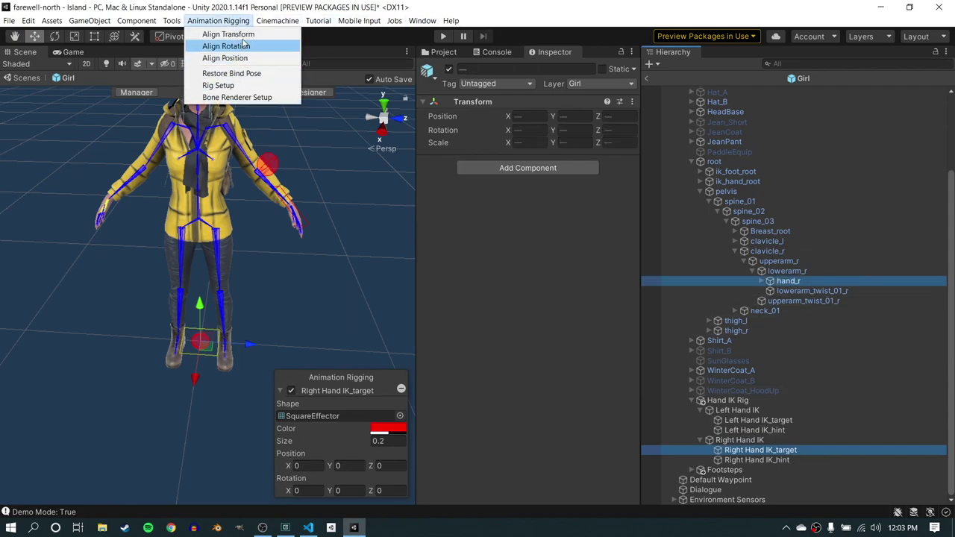
# Step: Align the transform of Right Hand IK_hint with the hand_r bone
pyautogui.click(826, 460)
pyautogui.click(826, 459)
pyautogui.click(218, 21)
pyautogui.click(226, 34)
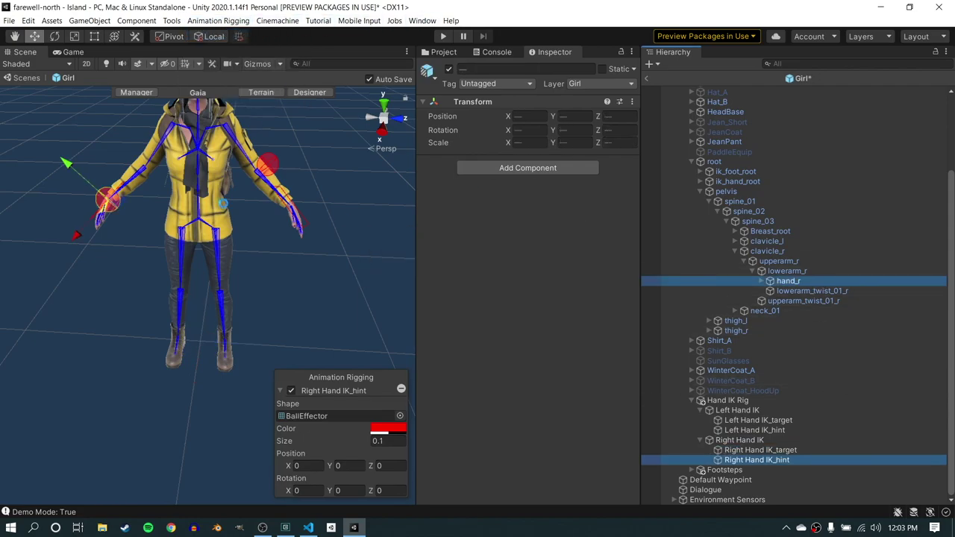
# Step: Compare the placement of Left Hand IK_hint and Right Hand IK_hint around the girl's arms
pyautogui.click(748, 431)
pyautogui.click(773, 460)
pyautogui.hotkey('ctrl', 'z')
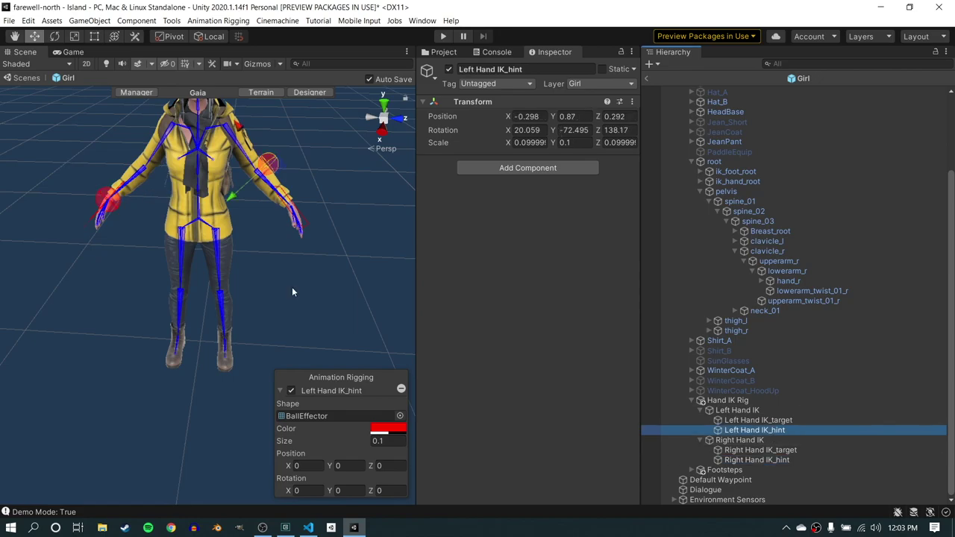
pyautogui.hotkey('ctrl', 'y')
pyautogui.click(329, 170)
pyautogui.keyDown('alt'); pyautogui.moveTo(328, 170); pyautogui.dragTo(3, 167); pyautogui.keyUp('alt')
# Step: Copy the Transform component of Left Hand IK_hint and paste its values onto Right Hand IK_hint
pyautogui.click(839, 429)
pyautogui.rightClick(485, 102)
pyautogui.click(552, 326)
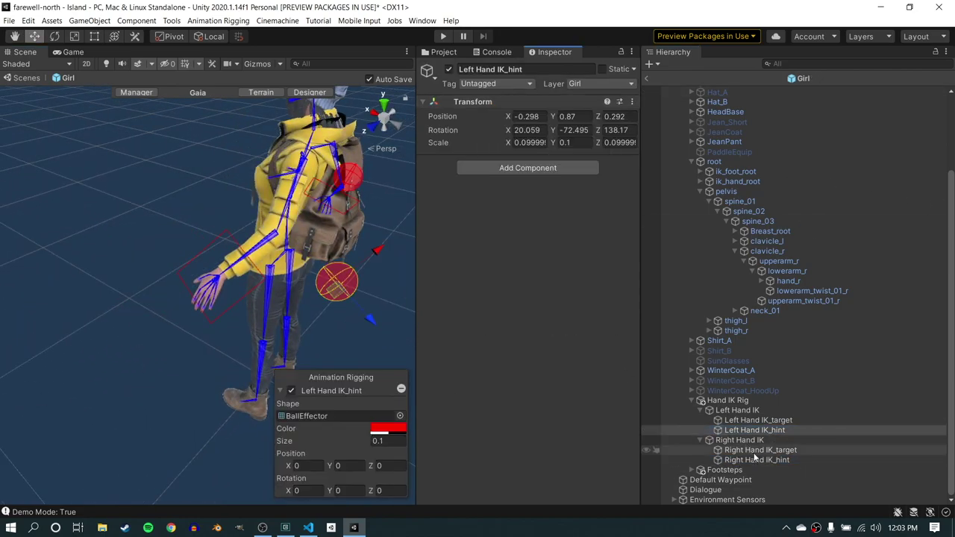
pyautogui.click(755, 460)
pyautogui.rightClick(484, 101)
pyautogui.click(537, 338)
# Step: Switch the handles to Global and mirror Right Hand IK_hint to the other arm by setting its Z position to -0.292
pyautogui.moveTo(309, 266); pyautogui.dragTo(296, 267, button='right')
pyautogui.keyDown('alt'); pyautogui.moveTo(295, 267); pyautogui.dragTo(213, 89); pyautogui.keyUp('alt')
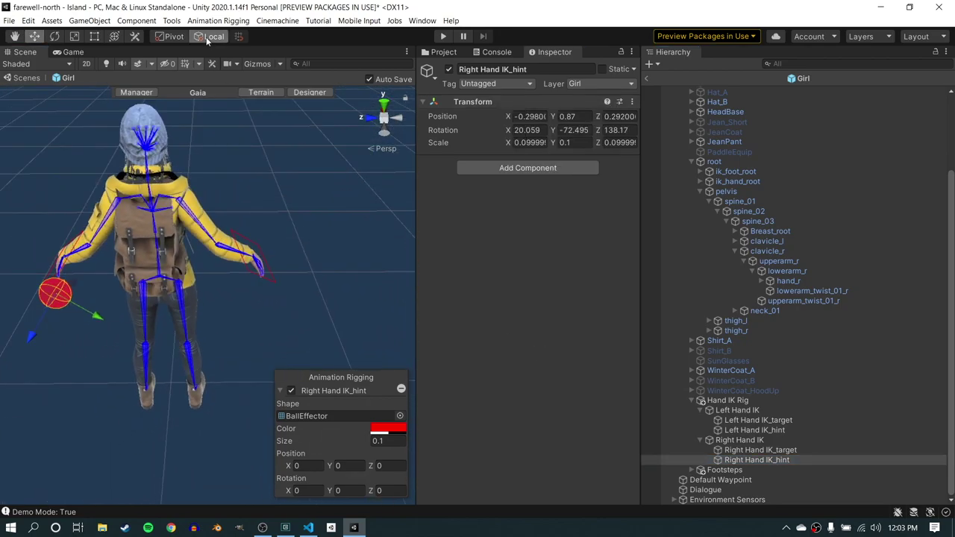
pyautogui.click(793, 431)
pyautogui.click(620, 117)
pyautogui.hotkey('ctrl', 'c')
pyautogui.click(776, 460)
pyautogui.click(619, 117)
pyautogui.hotkey('ctrl', 'v')
pyautogui.press('Left')
pyautogui.press('Left')
pyautogui.press('Left')
pyautogui.press('Left')
pyautogui.write('-')
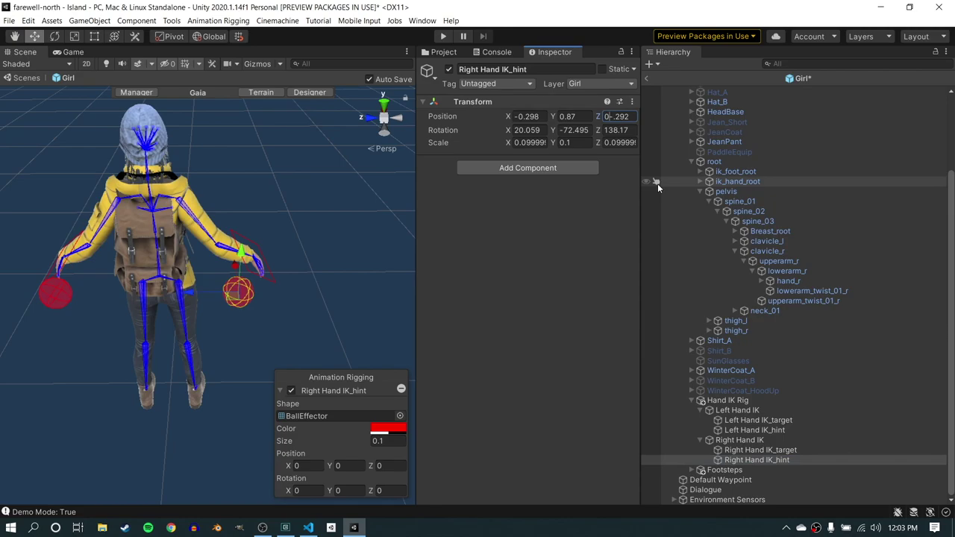
pyautogui.press('Return')
# Step: Check both hints from the front of the girl and run the Island scene to test the hand rig
pyautogui.keyDown('alt'); pyautogui.moveTo(347, 211); pyautogui.dragTo(856, 133); pyautogui.keyUp('alt')
pyautogui.scroll(3, 882, 159)
pyautogui.scroll(-3, 866, 146)
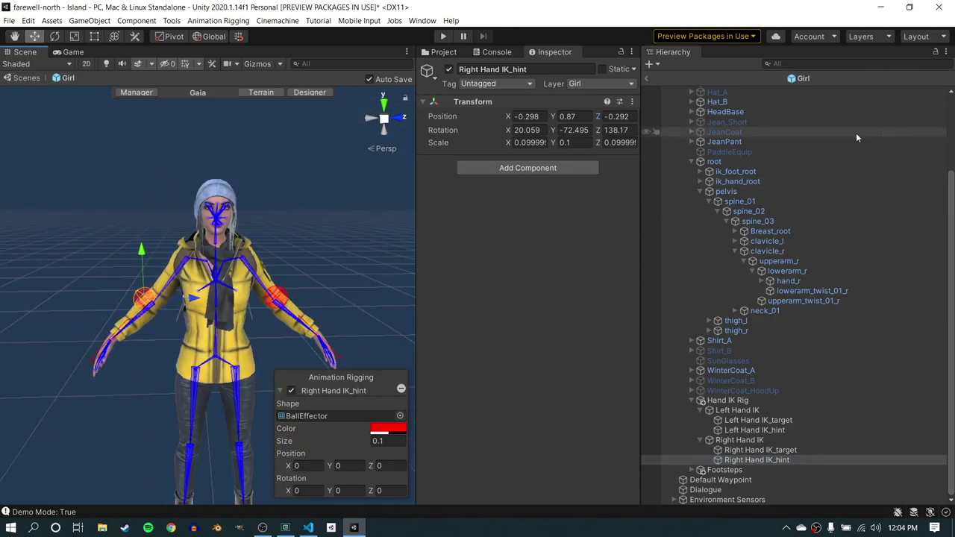
pyautogui.hotkey('ctrl', 'p')
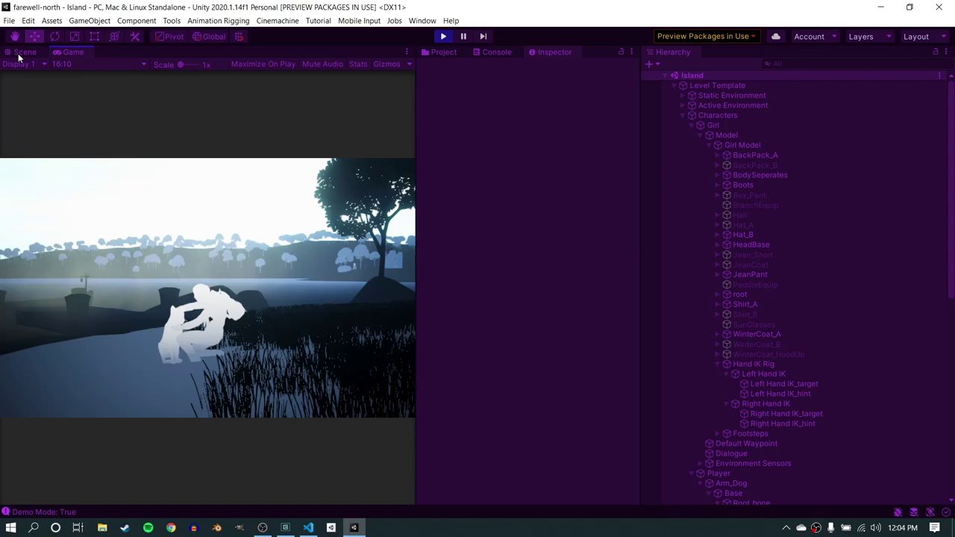
# Step: Dock the Scene view below the Game view, enlarge it and zoom in on the petting pose
pyautogui.moveTo(19, 54); pyautogui.dragTo(209, 215)
pyautogui.moveTo(201, 352); pyautogui.dragTo(203, 244)
pyautogui.scroll(4, 221, 418)
pyautogui.moveTo(222, 425); pyautogui.dragTo(418, 358, button='right')
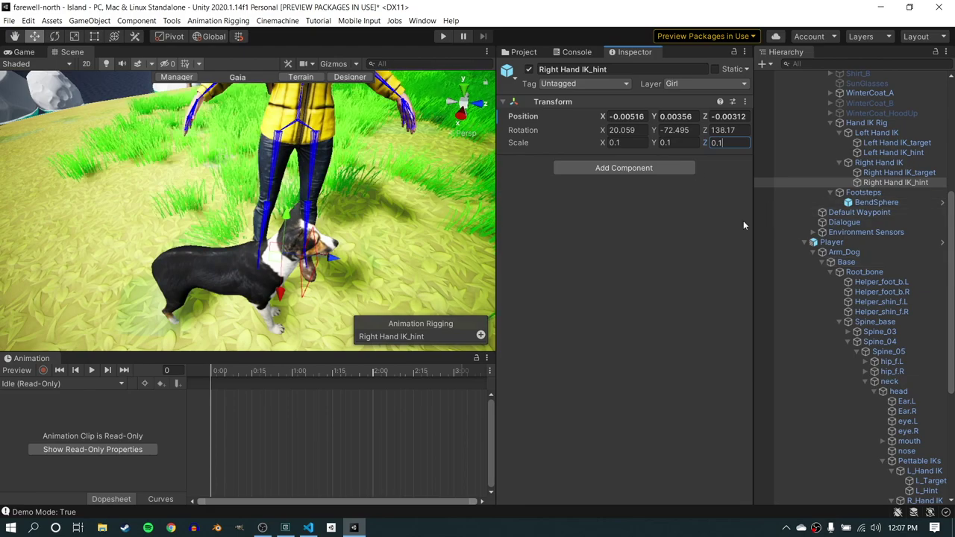
# Step: Preview the _Girl - Kneeling Loop - Petting Variant clip and inspect the hands around the dog and its Pettable IKs
pyautogui.click(57, 383)
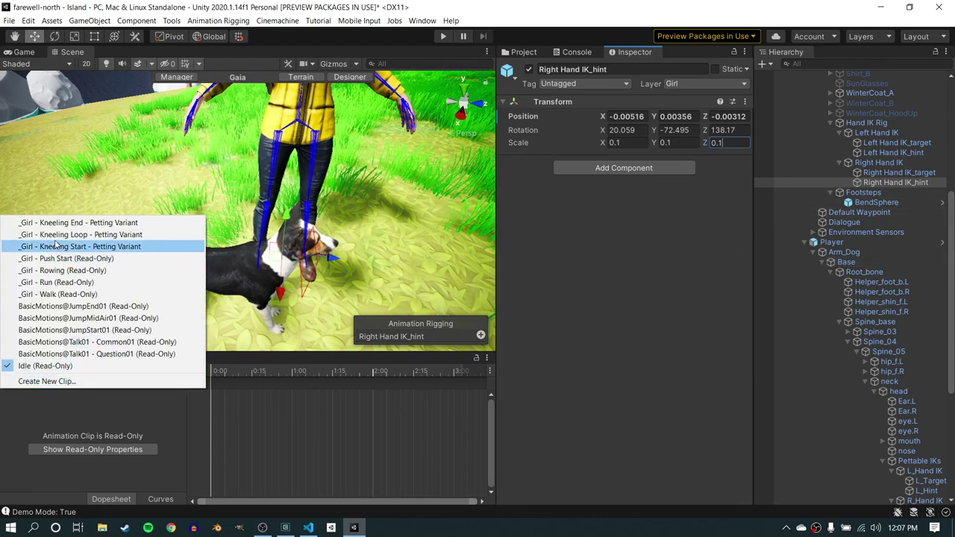
pyautogui.click(99, 236)
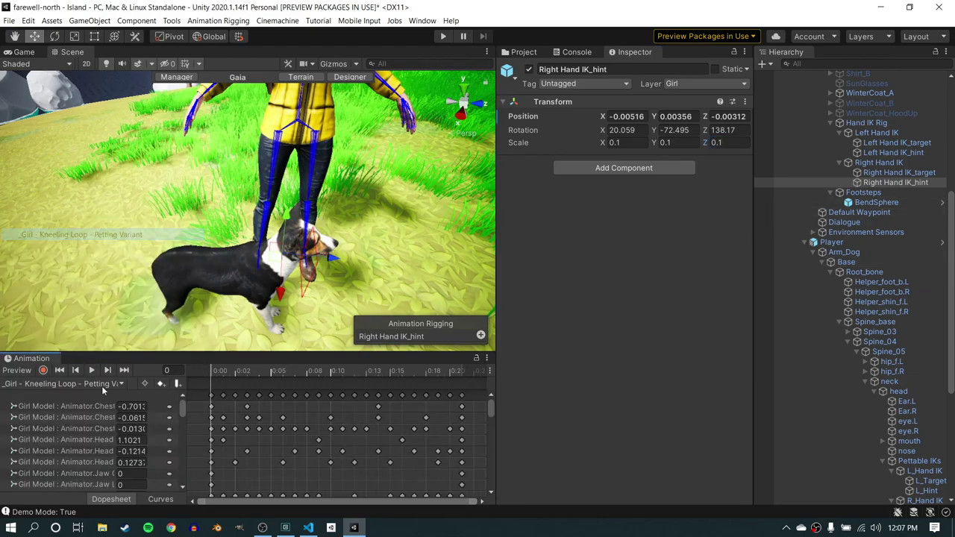
pyautogui.click(92, 370)
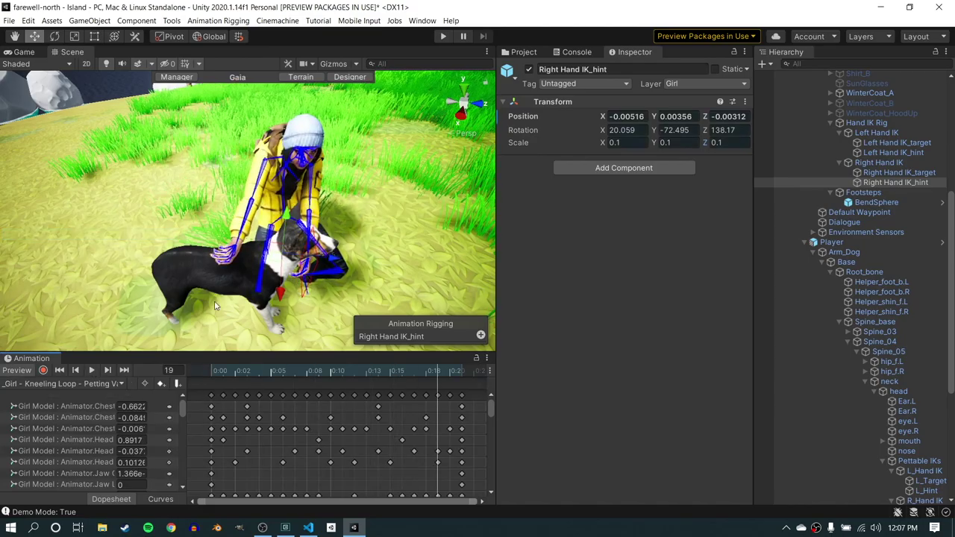
pyautogui.moveTo(247, 216); pyautogui.dragTo(322, 194, button='right')
pyautogui.press('w')
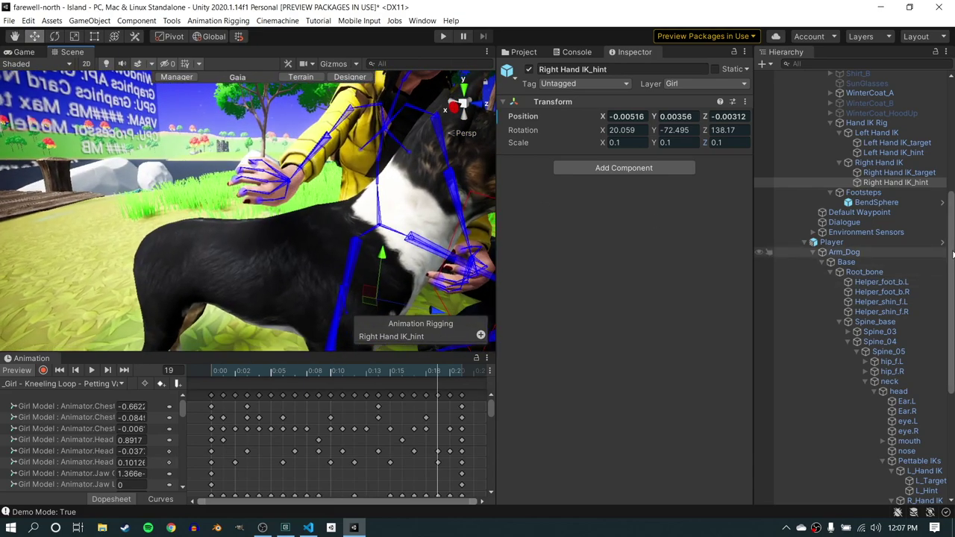
pyautogui.moveTo(953, 255); pyautogui.dragTo(950, 349)
pyautogui.click(931, 281)
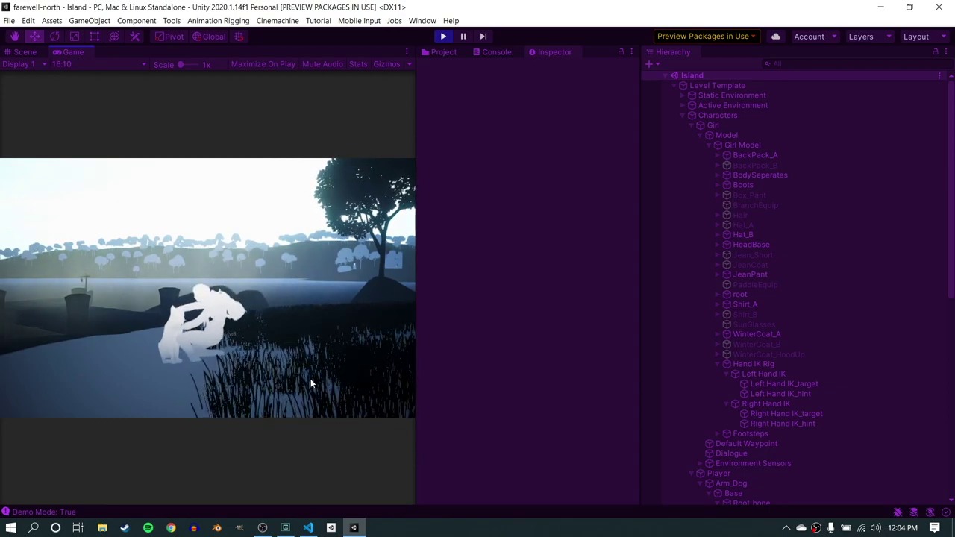
# Step: Place the Scene view beneath the running Game view and increase its height
pyautogui.click(14, 61)
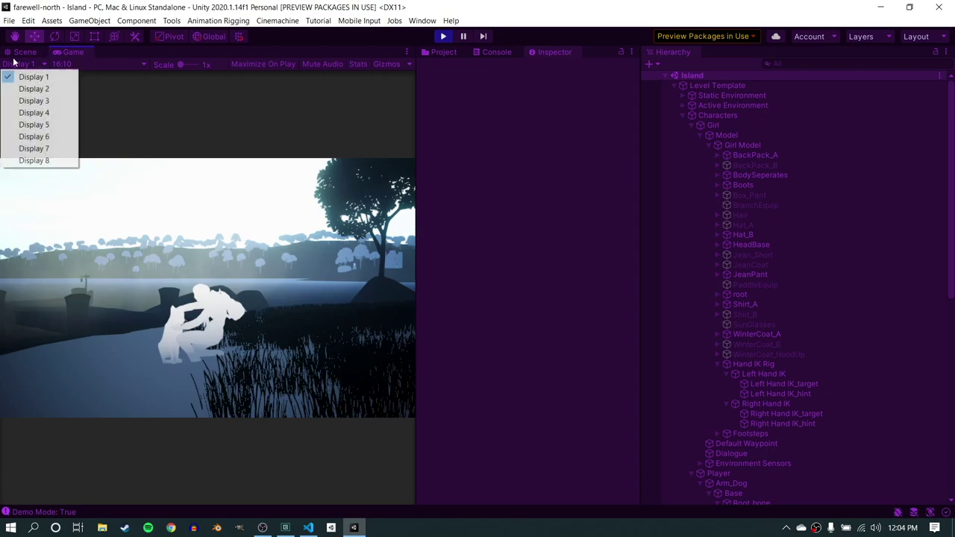
pyautogui.click(19, 55)
pyautogui.moveTo(20, 54); pyautogui.dragTo(144, 378)
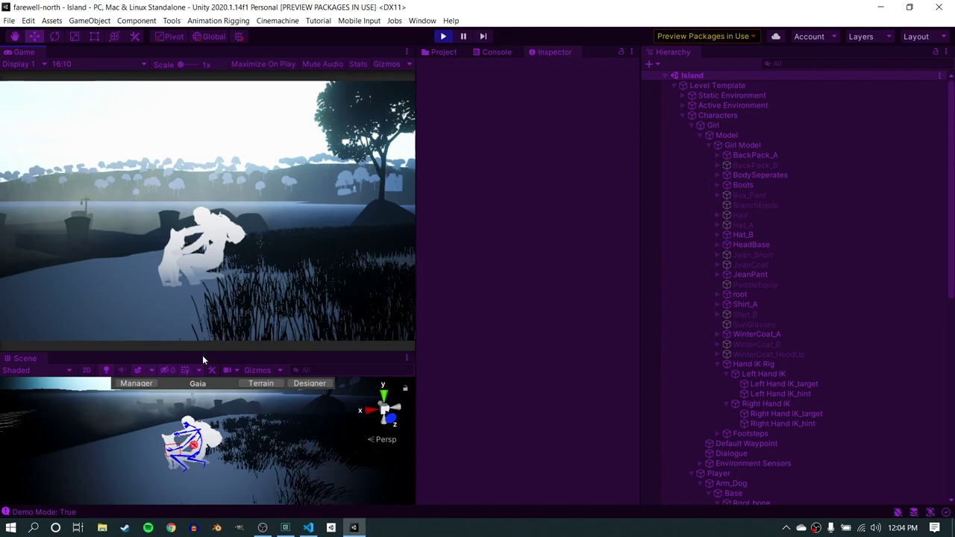
pyautogui.moveTo(202, 352); pyautogui.dragTo(204, 244)
# Step: Select Left Hand IK_hint on the kneeling girl in the Scene view and pause the running game
pyautogui.scroll(8, 224, 445)
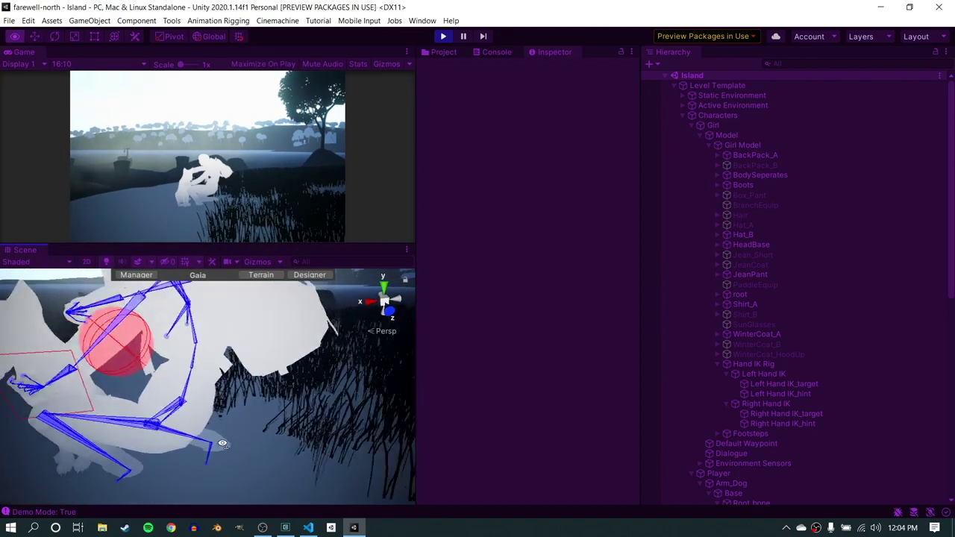
pyautogui.moveTo(213, 442); pyautogui.dragTo(206, 394, button='right')
pyautogui.keyDown('alt'); pyautogui.moveTo(206, 394); pyautogui.dragTo(254, 337); pyautogui.keyUp('alt')
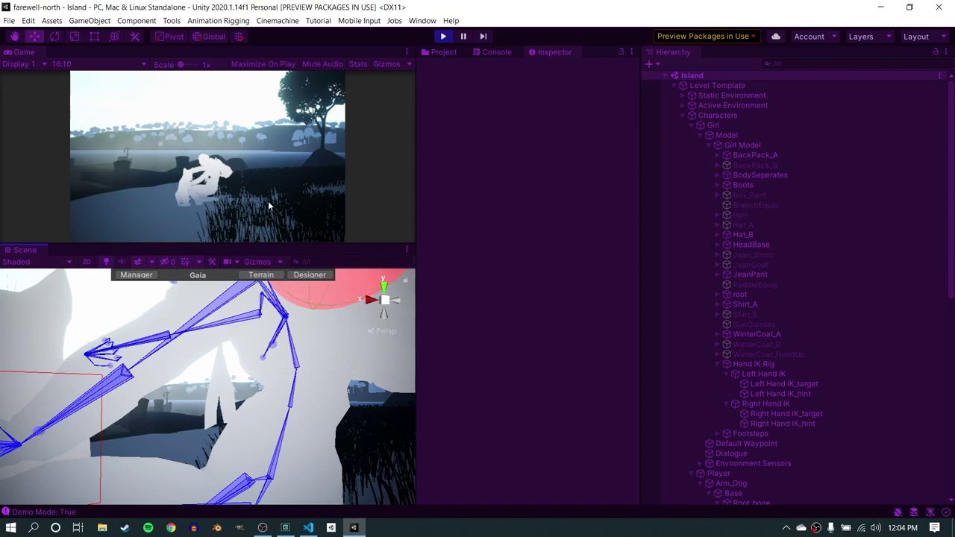
pyautogui.moveTo(268, 380); pyautogui.dragTo(371, 338, button='right')
pyautogui.keyDown('alt'); pyautogui.moveTo(372, 338); pyautogui.dragTo(406, 364); pyautogui.keyUp('alt')
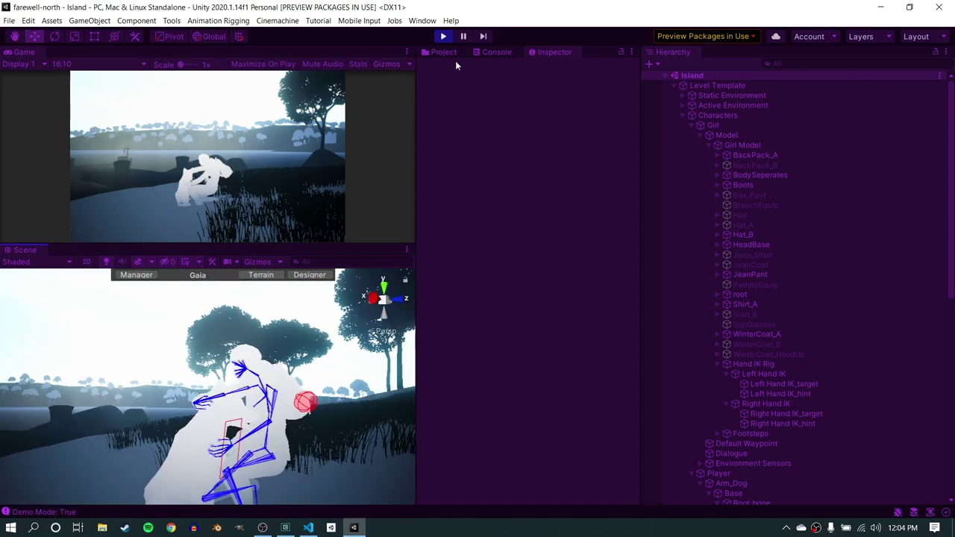
pyautogui.click(208, 160)
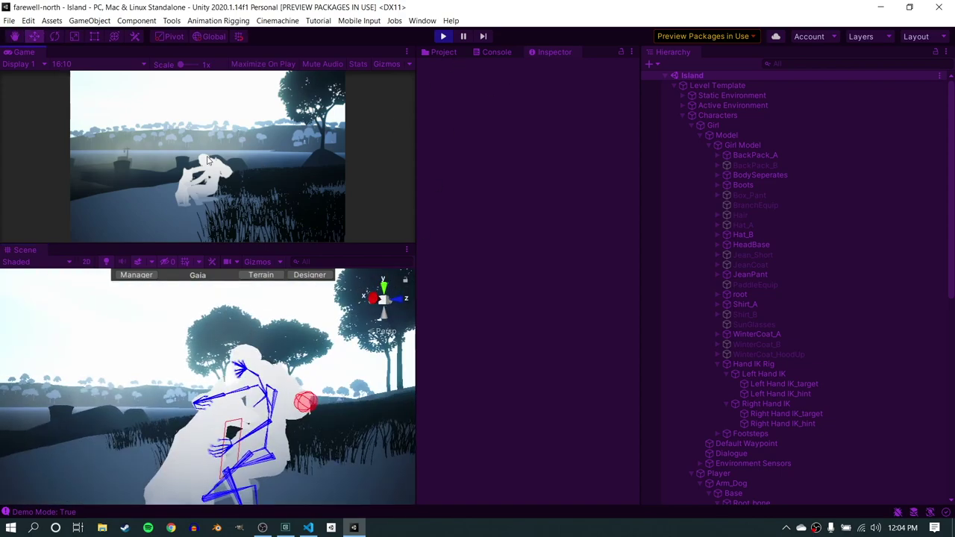
pyautogui.click(258, 416)
pyautogui.click(262, 400)
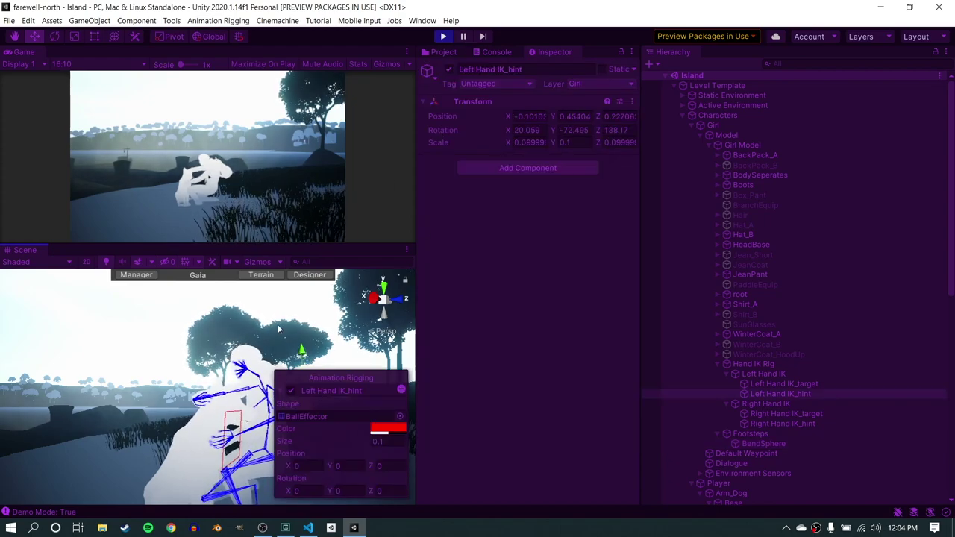
pyautogui.hotkey('ctrl', 'shift', 'p')
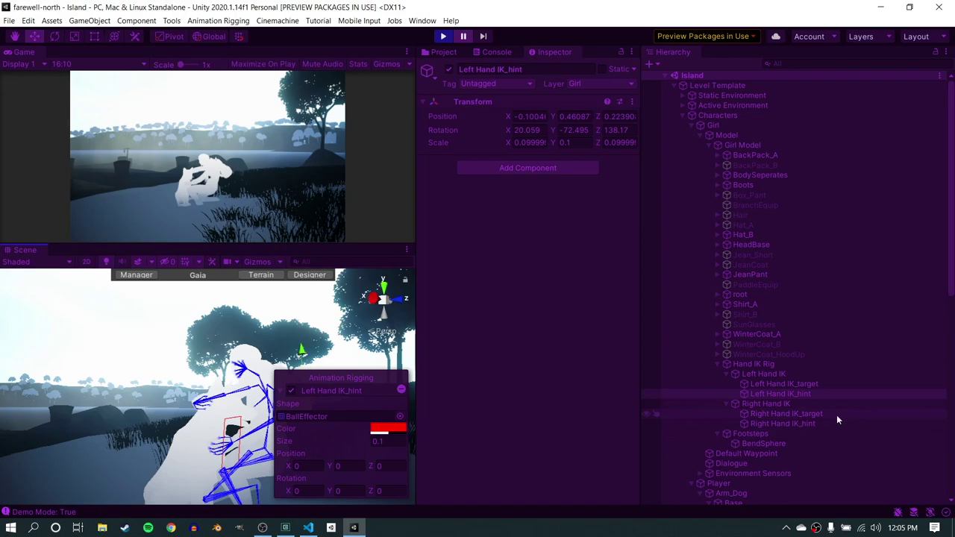
# Step: Select Right Hand IK_hint and frame it in the Scene view to examine its placement from the other side
pyautogui.click(806, 423)
pyautogui.press('f')
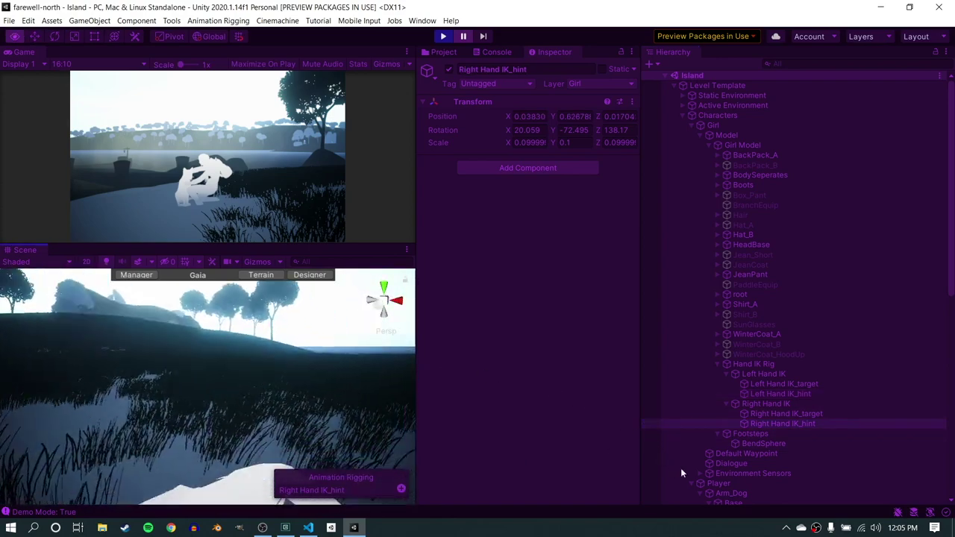
pyautogui.press('f')
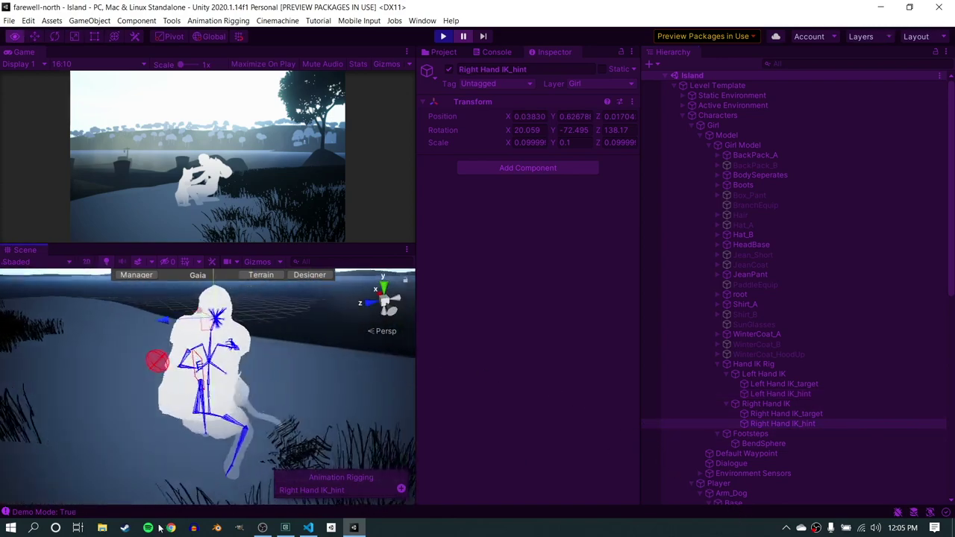
pyautogui.moveTo(159, 527); pyautogui.dragTo(495, 494, button='right')
# Step: Expand the Pettable IKs under the dog's head and select R_Hint in R_Hand IK
pyautogui.moveTo(952, 238); pyautogui.dragTo(953, 388)
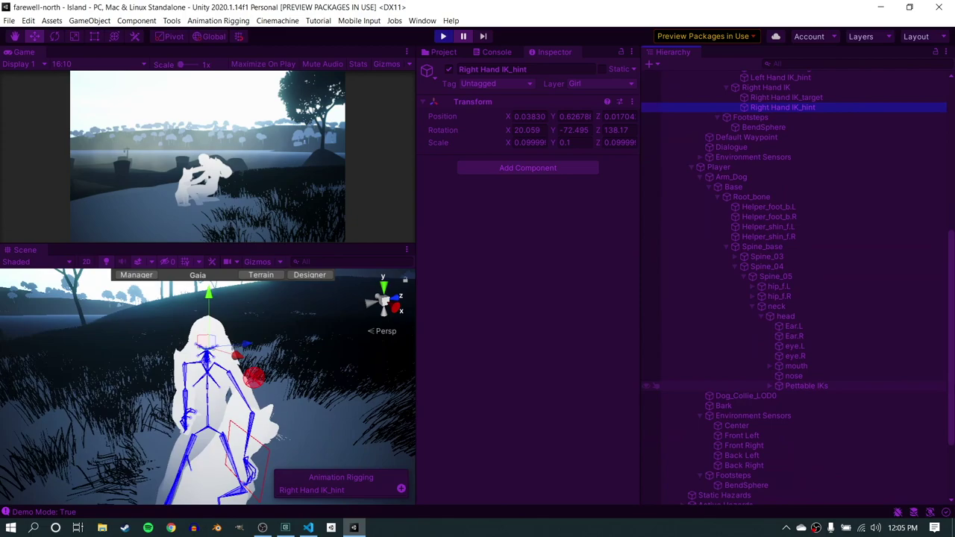
pyautogui.click(771, 387)
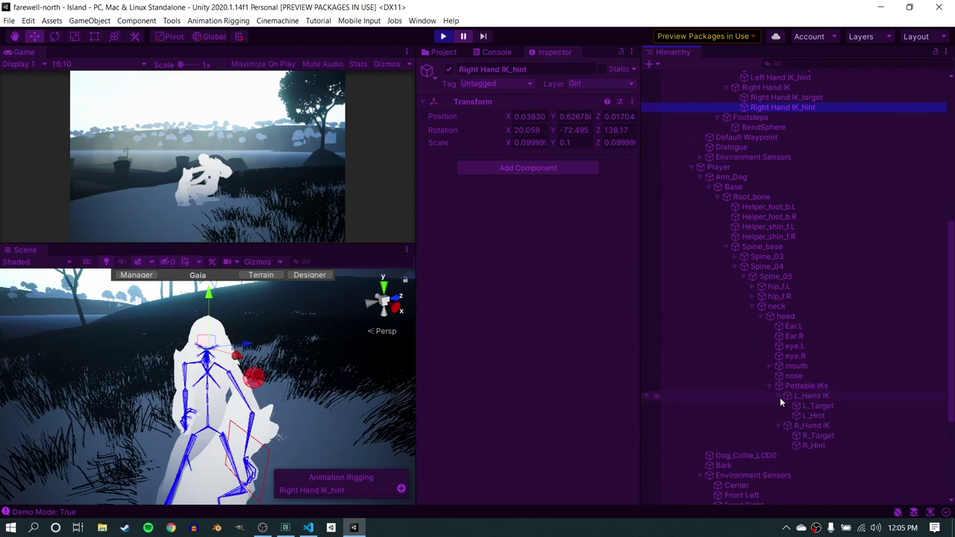
pyautogui.click(838, 446)
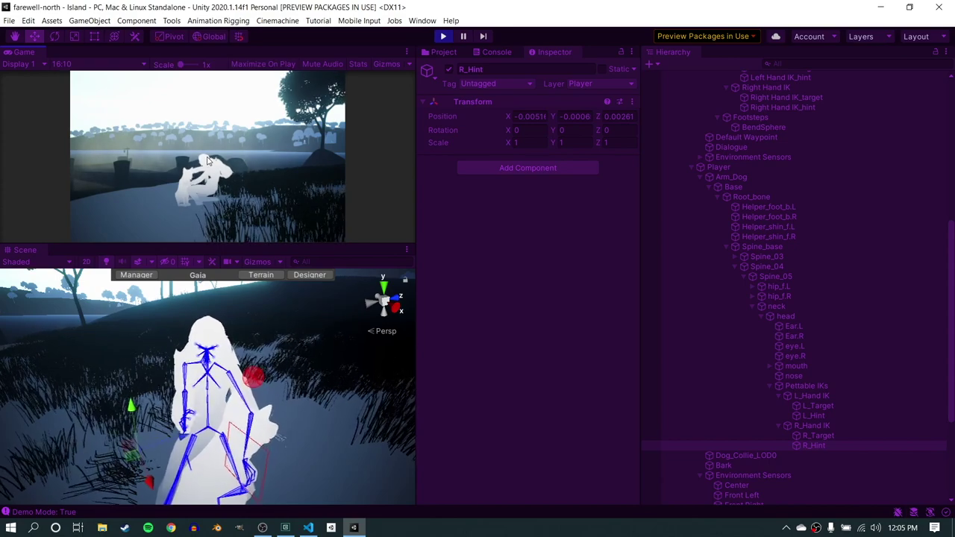
# Step: Pause the running game and examine where R_Hint sits relative to the kneeling girl
pyautogui.hotkey('ctrl', 'shift', 'p')
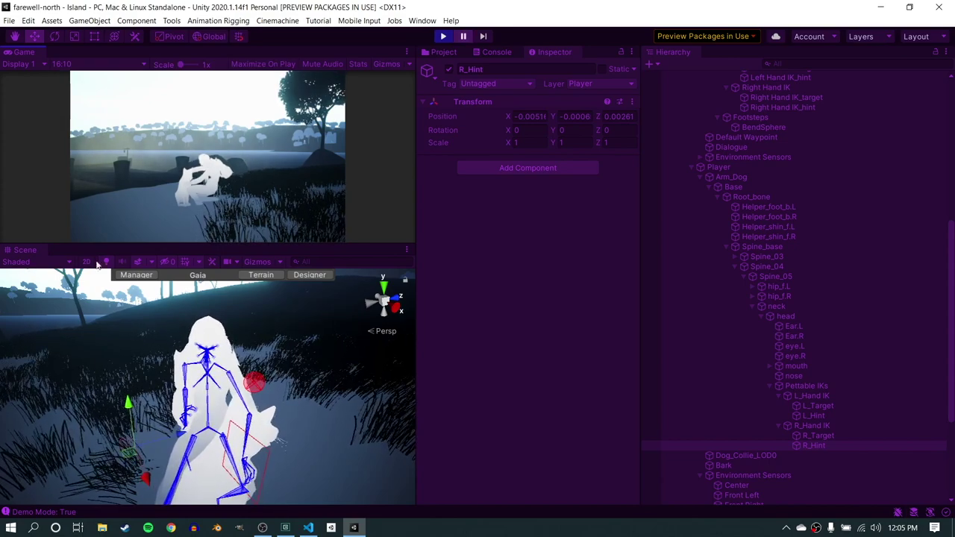
pyautogui.moveTo(116, 403); pyautogui.dragTo(244, 318, button='right')
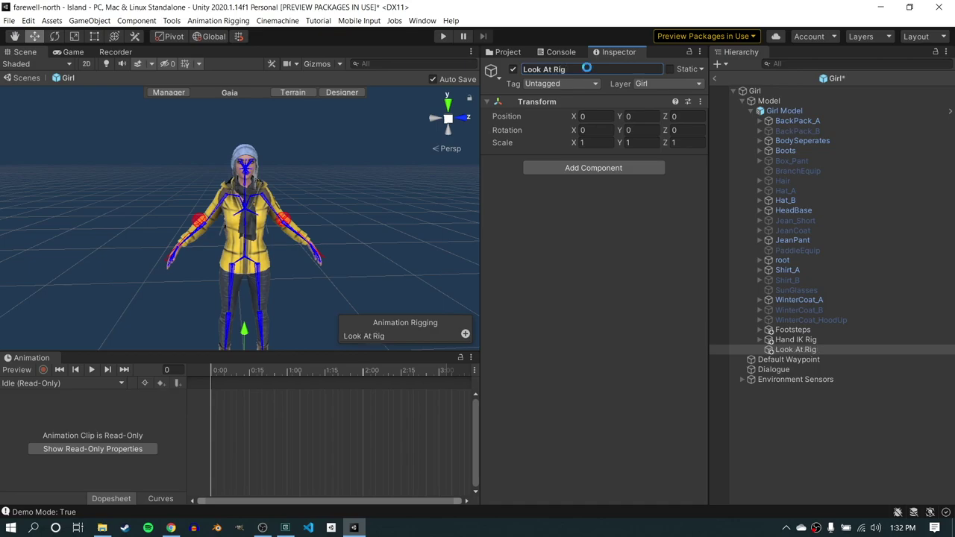
# Step: Add a Rig component to the Look At Rig object in the Girl prefab
pyautogui.click(589, 173)
pyautogui.write('rig')
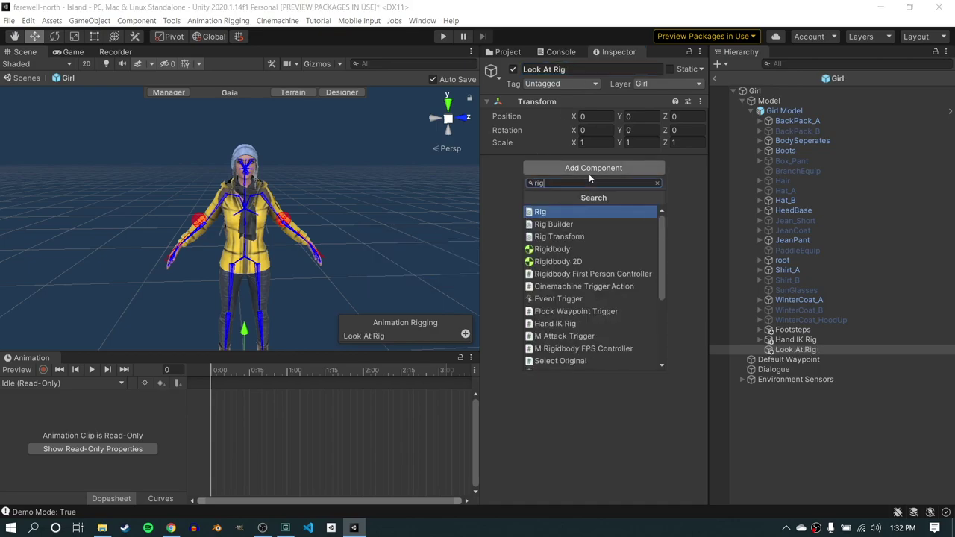
pyautogui.press('Return')
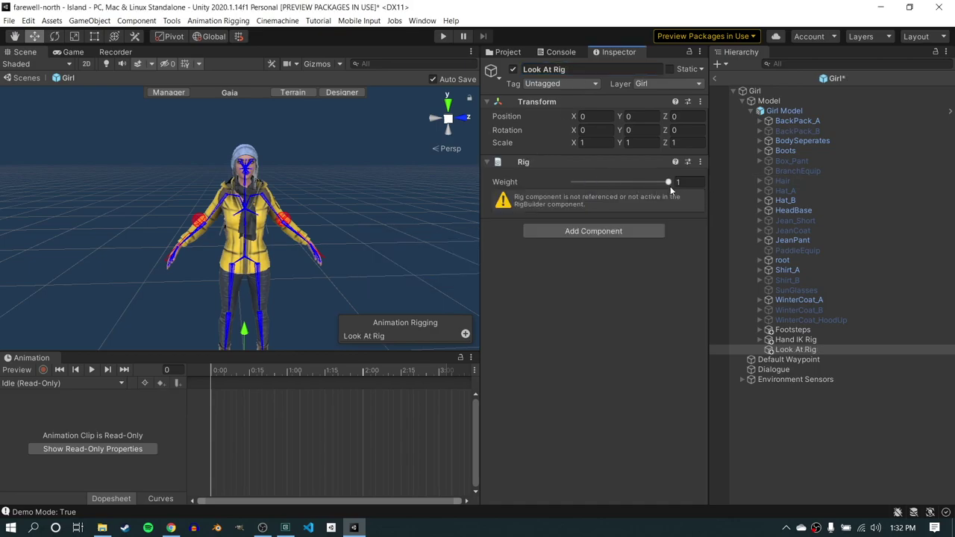
# Step: Add Look At Rig as a second rig layer in the Rig Builder of Girl Model
pyautogui.click(782, 111)
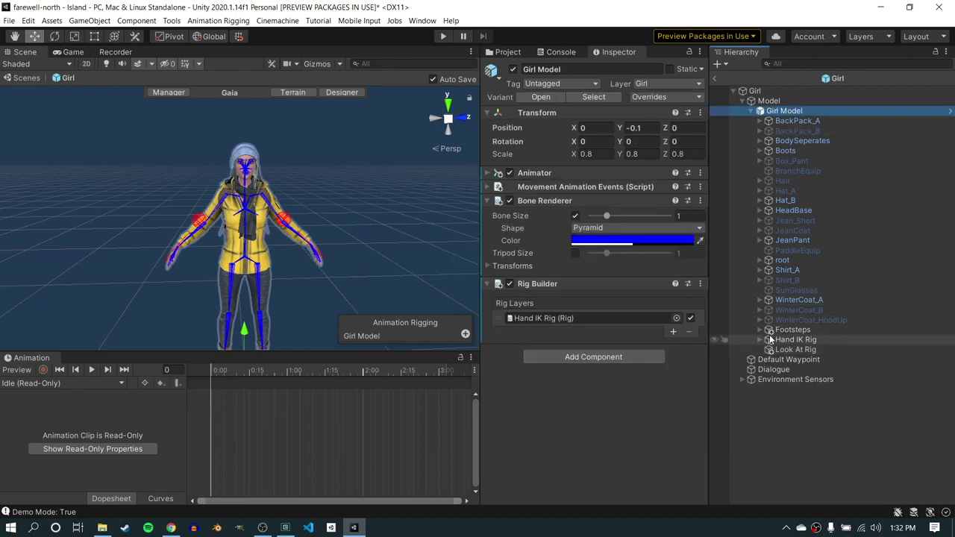
pyautogui.moveTo(798, 351); pyautogui.dragTo(638, 331)
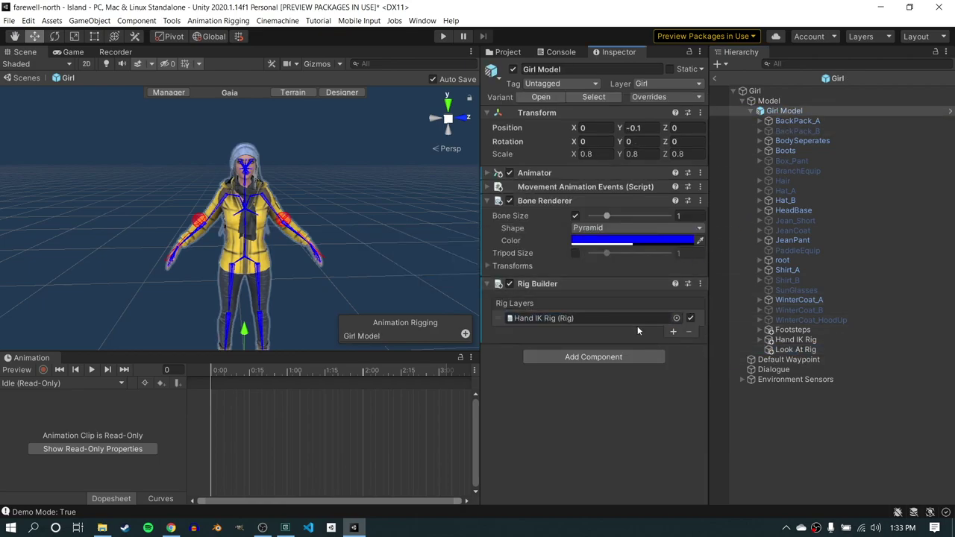
pyautogui.click(673, 332)
pyautogui.moveTo(790, 349); pyautogui.dragTo(583, 329)
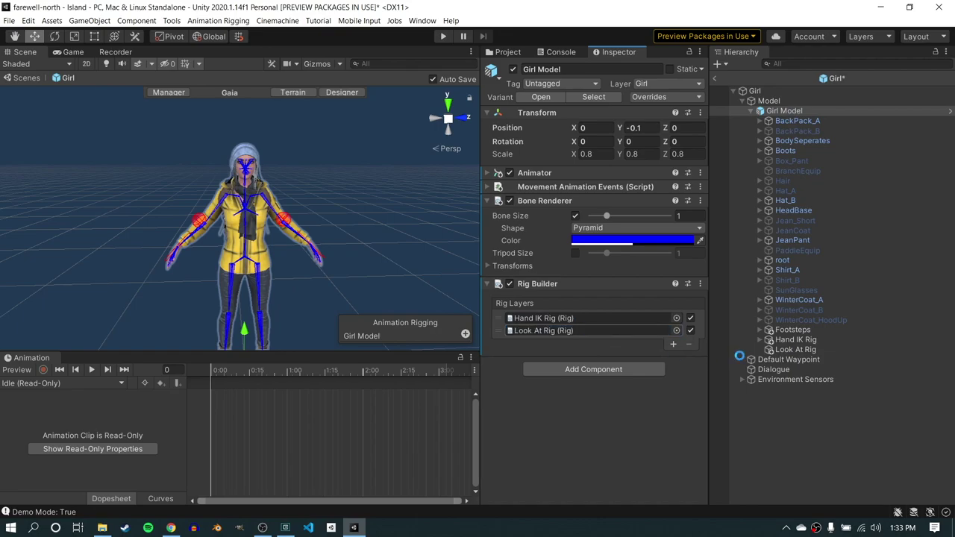
# Step: Create an empty child object under Look At Rig and name it Head Aim
pyautogui.click(801, 350)
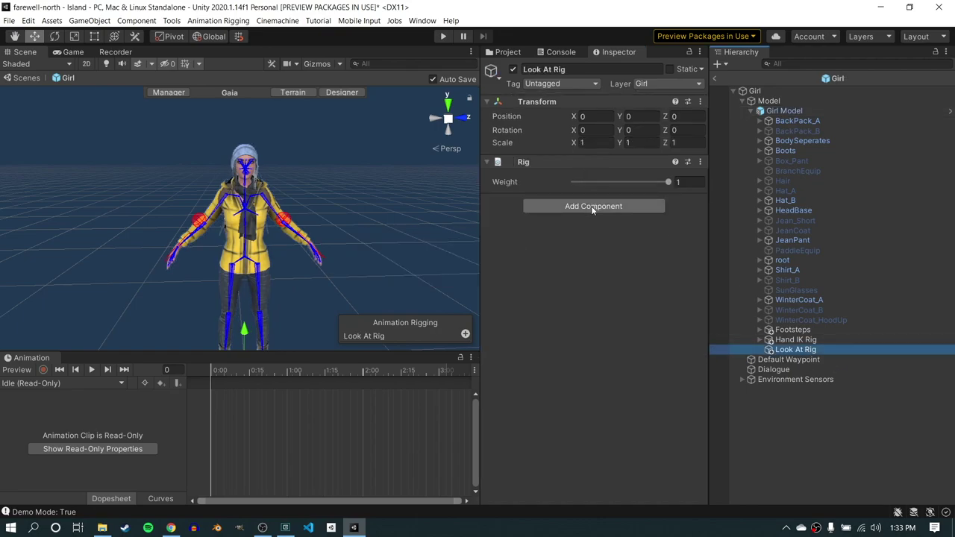
pyautogui.rightClick(796, 349)
pyautogui.click(830, 182)
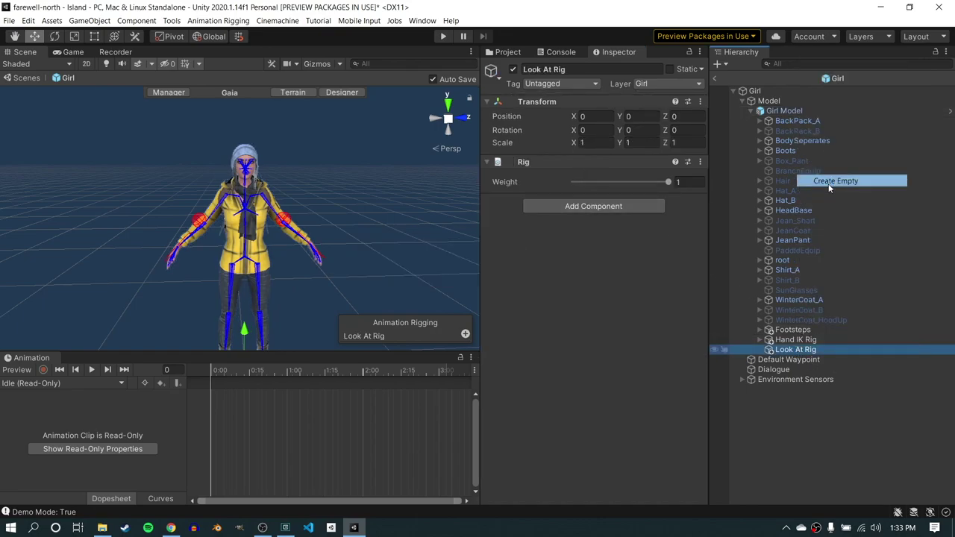
pyautogui.click(537, 69)
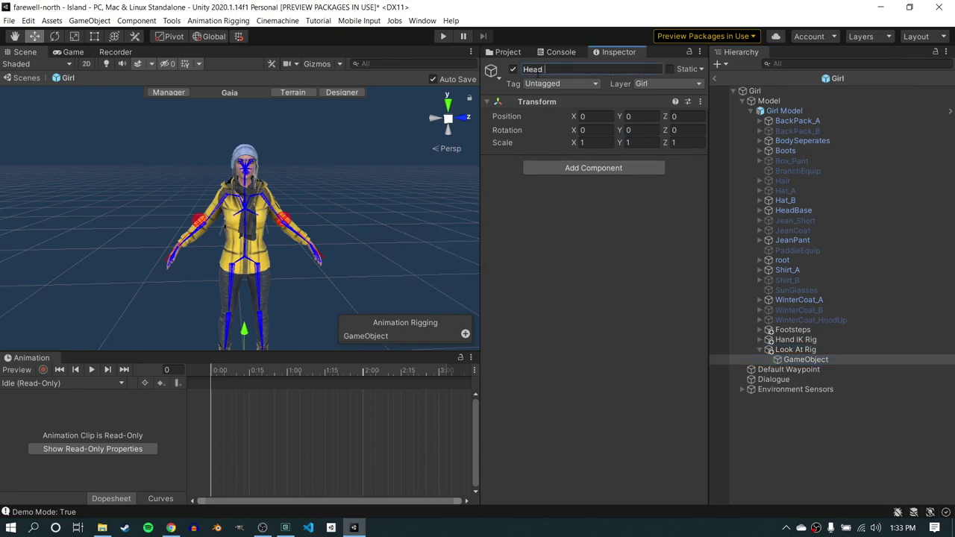
pyautogui.press('Return')
# Step: Add a Multi-Aim Constraint component to Head Aim
pyautogui.click(619, 167)
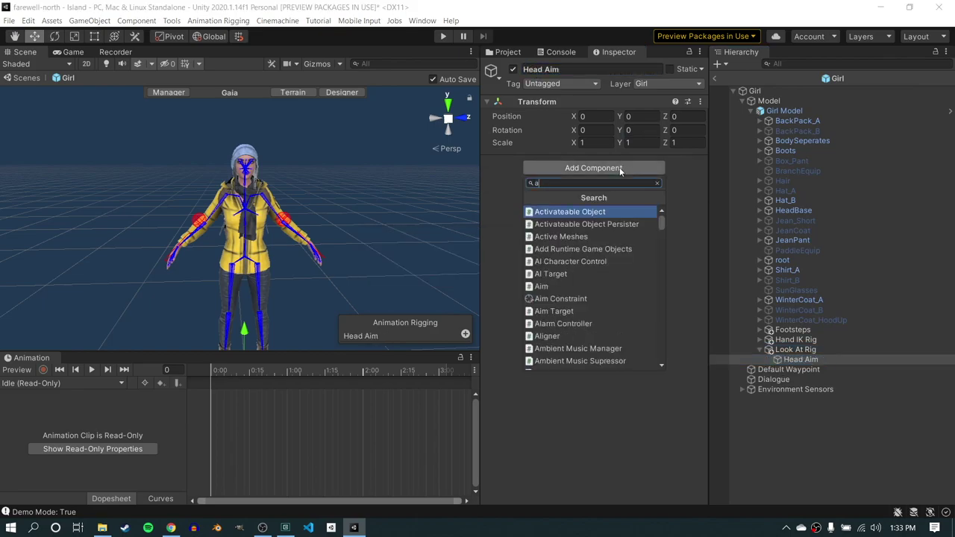
pyautogui.write('aim')
pyautogui.press('Down')
pyautogui.press('Down')
pyautogui.press('Down')
pyautogui.press('Down')
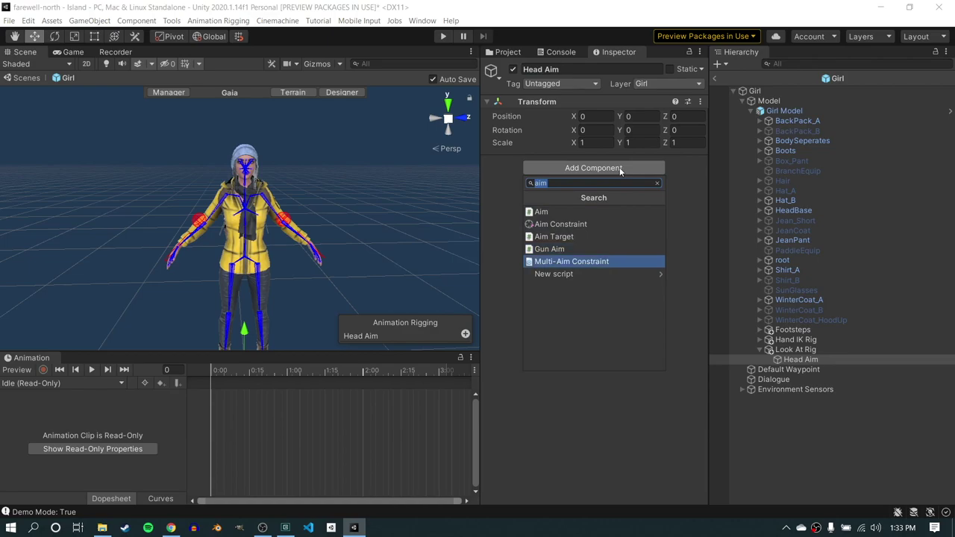
pyautogui.press('Return')
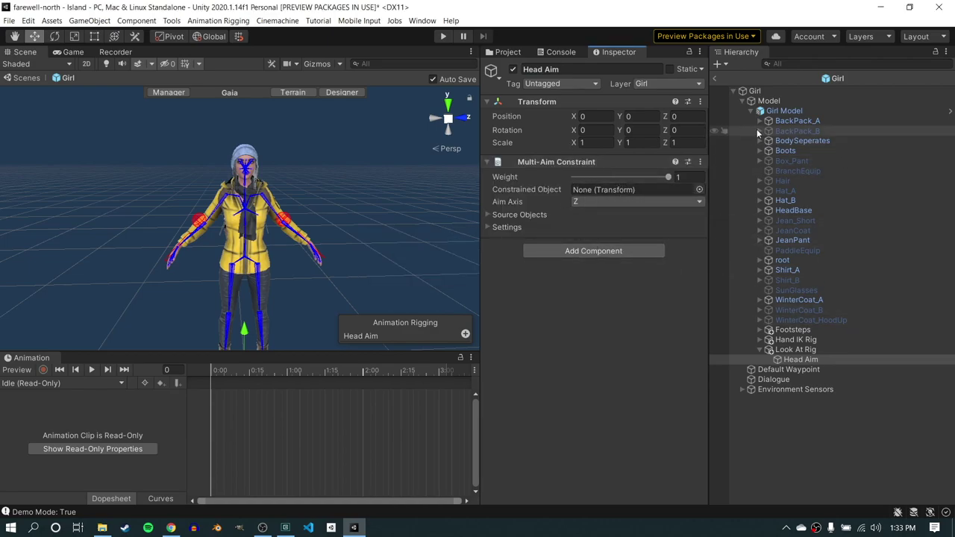
# Step: Assign the head bone under neck_01 as the Multi-Aim Constraint's constrained object and set its aim axis to Y
pyautogui.click(761, 260)
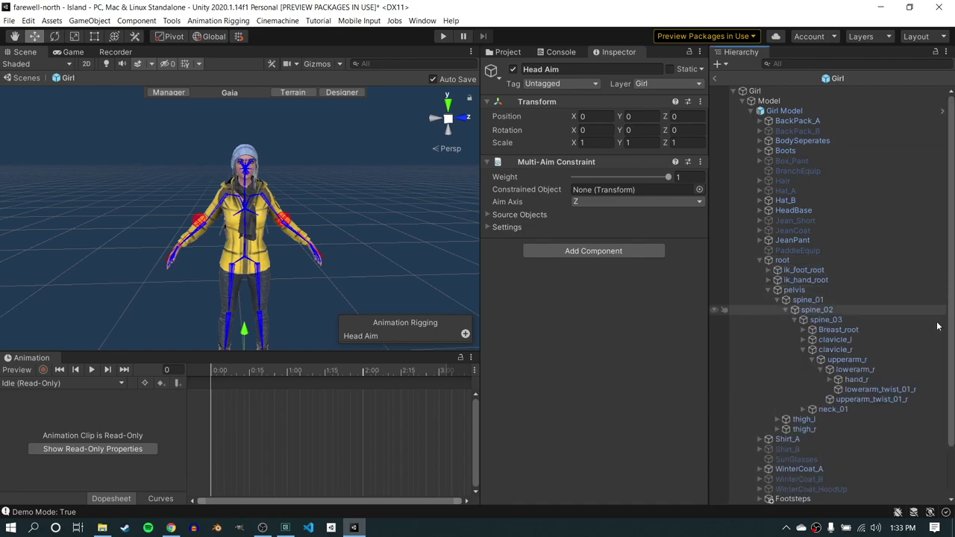
pyautogui.click(803, 409)
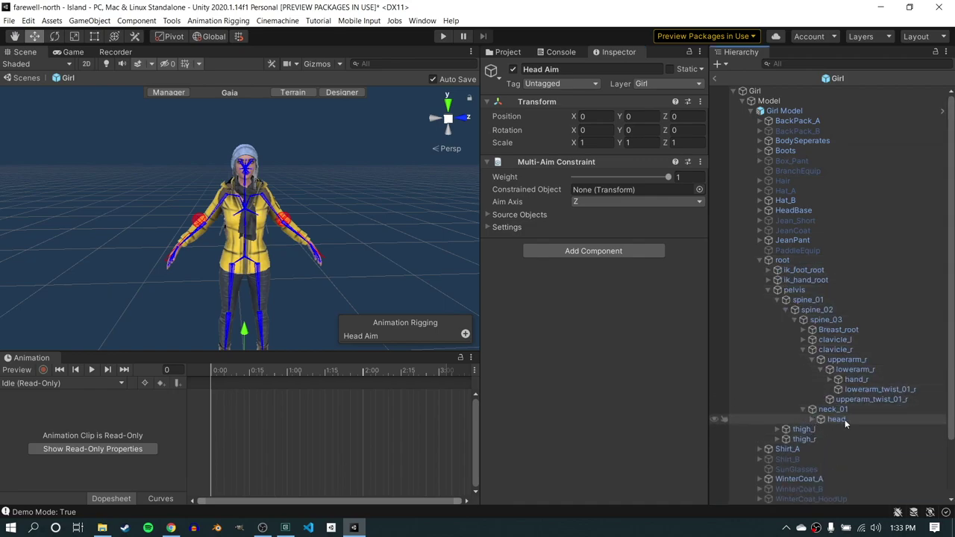
pyautogui.moveTo(950, 413); pyautogui.dragTo(950, 475)
pyautogui.moveTo(837, 351); pyautogui.dragTo(657, 239)
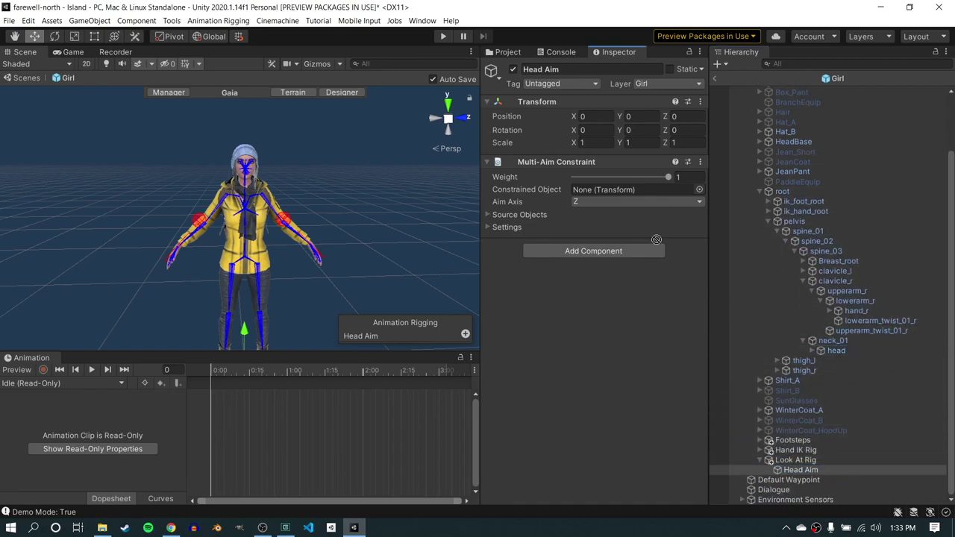
pyautogui.click(610, 203)
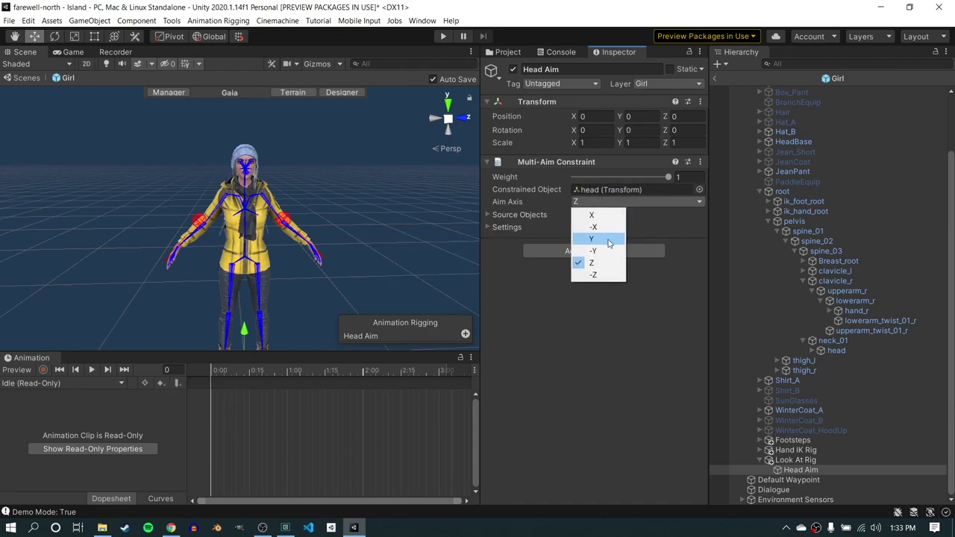
pyautogui.click(605, 240)
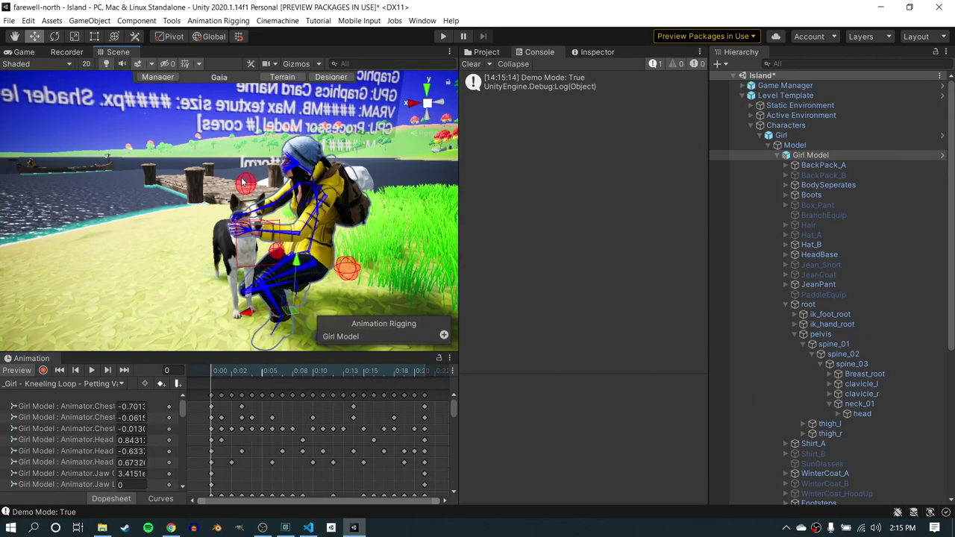
# Step: Move the Look At Rig's Target from above the dog onto its face, and check the girl's head from the side
pyautogui.click(243, 182)
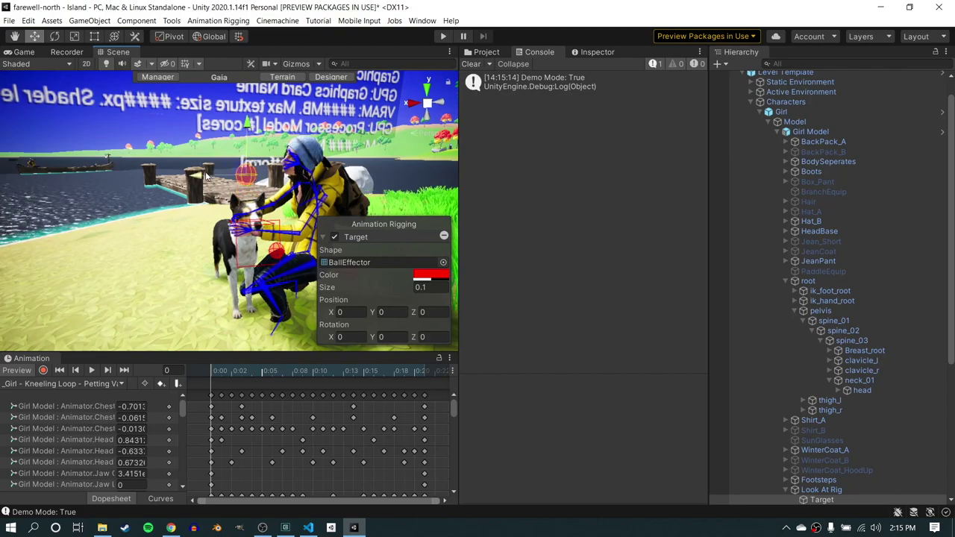
pyautogui.keyDown('alt'); pyautogui.moveTo(206, 176); pyautogui.dragTo(359, 177); pyautogui.keyUp('alt')
pyautogui.scroll(4, 234, 105)
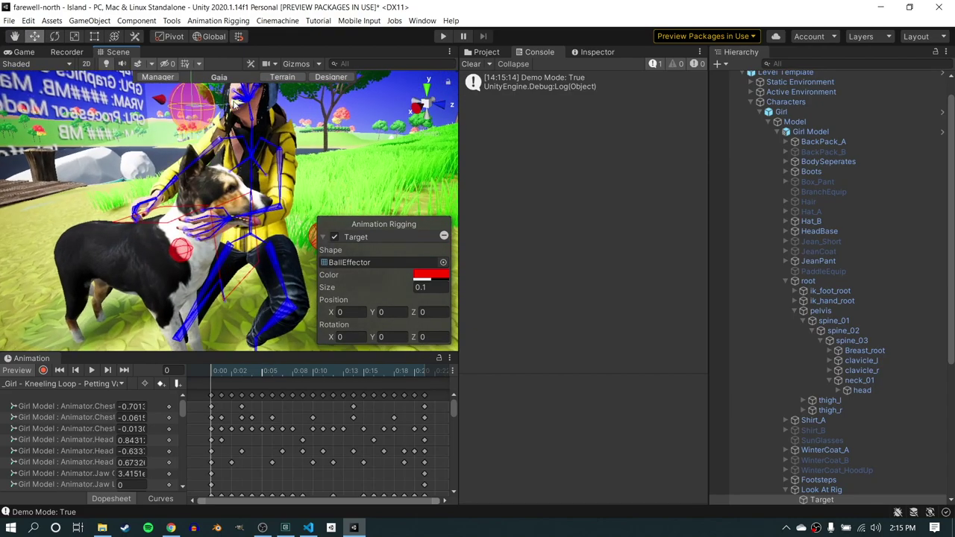
pyautogui.moveTo(243, 109); pyautogui.dragTo(356, 198)
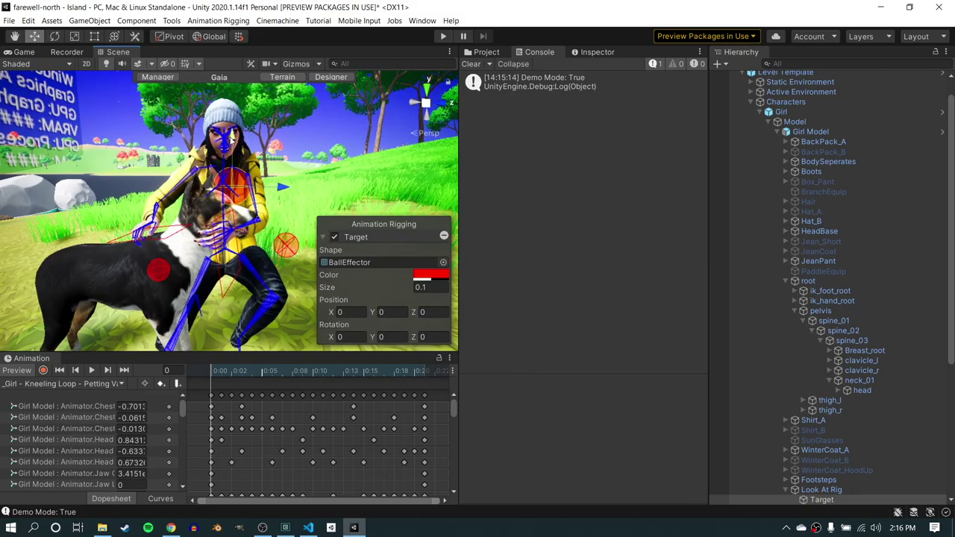
pyautogui.keyDown('alt'); pyautogui.moveTo(232, 153); pyautogui.dragTo(93, 130); pyautogui.keyUp('alt')
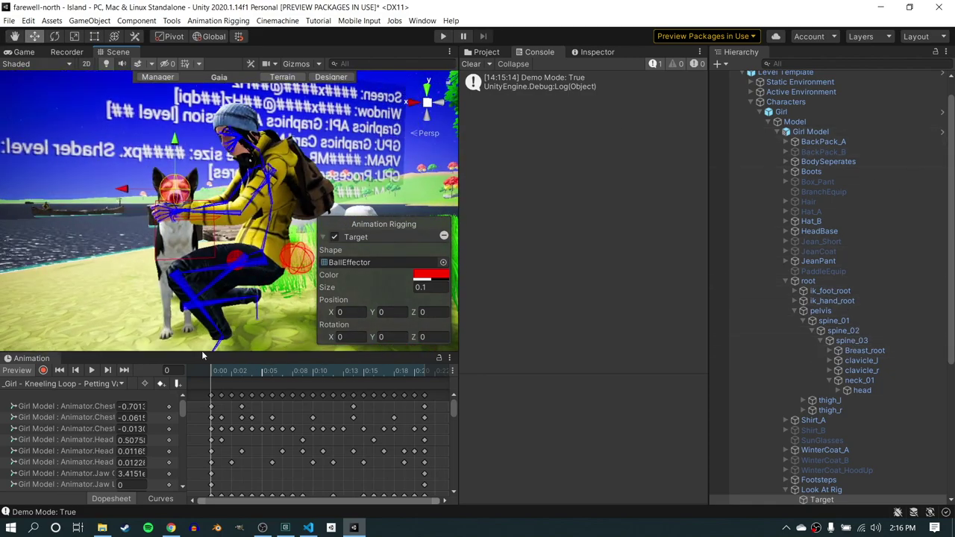
# Step: Select the Target under Look At Rig and show its properties
pyautogui.click(821, 499)
pyautogui.click(487, 52)
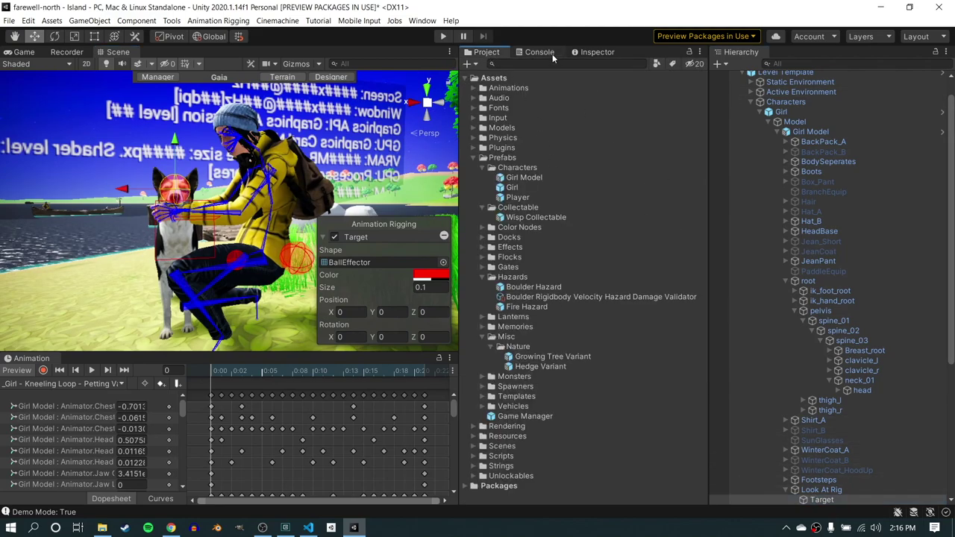
pyautogui.click(593, 52)
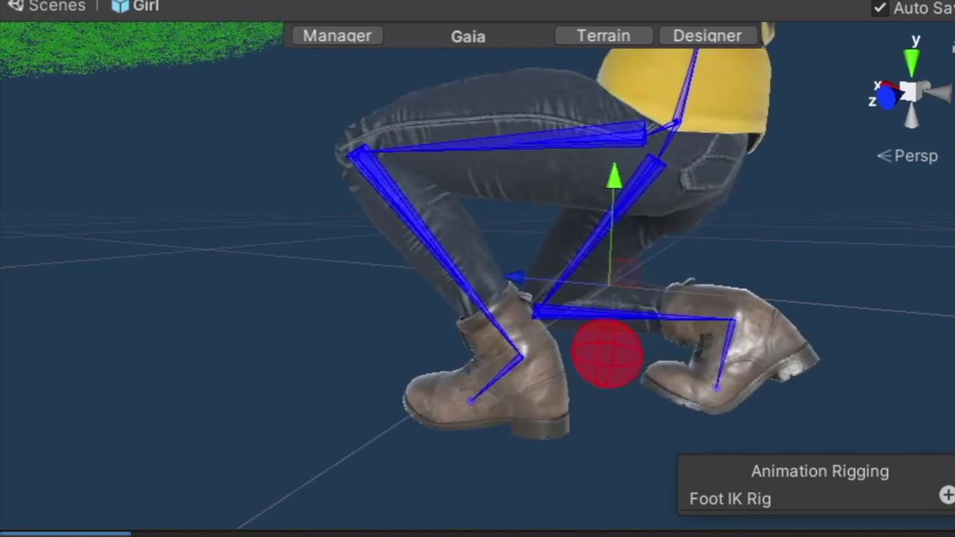
pyautogui.keyDown('alt'); pyautogui.moveTo(597, 309); pyautogui.dragTo(869, 309); pyautogui.keyUp('alt')
pyautogui.moveTo(869, 309); pyautogui.dragTo(948, 447, button='middle')
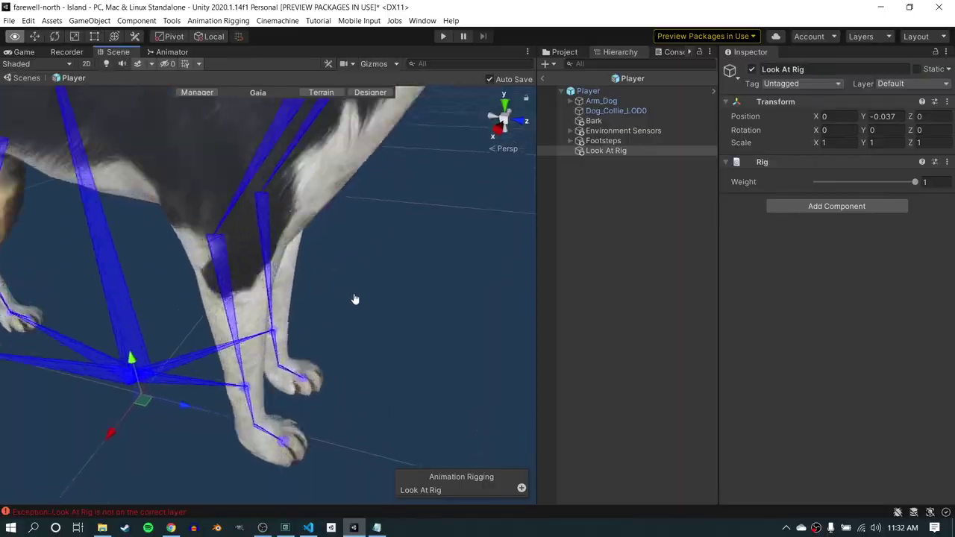
# Step: Create an empty child object under the dog's Look At Rig in the Player prefab and name it Aim Constraint
pyautogui.moveTo(355, 299); pyautogui.dragTo(474, 174, button='right')
pyautogui.keyDown('alt'); pyautogui.moveTo(473, 174); pyautogui.dragTo(468, 266); pyautogui.keyUp('alt')
pyautogui.scroll(6, 399, 260)
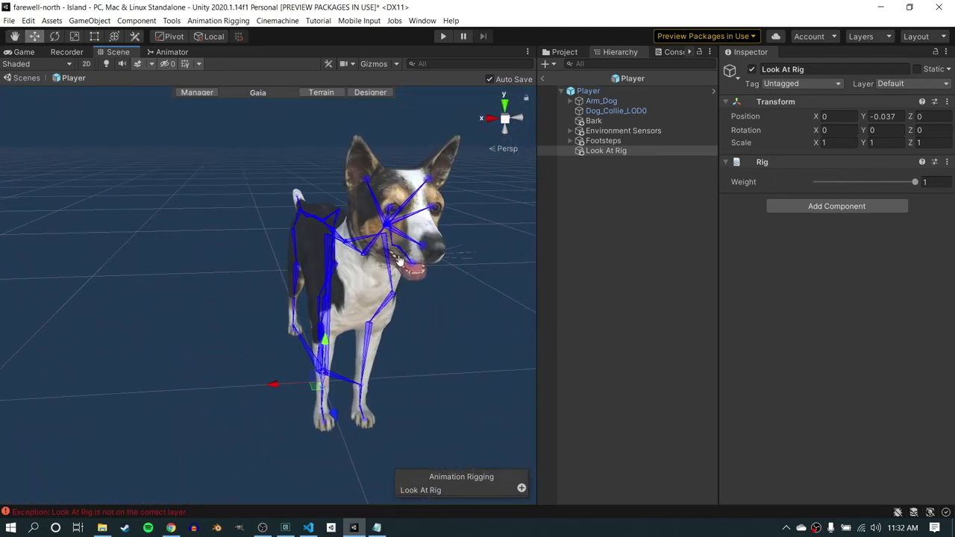
pyautogui.rightClick(616, 151)
pyautogui.click(671, 275)
pyautogui.click(805, 70)
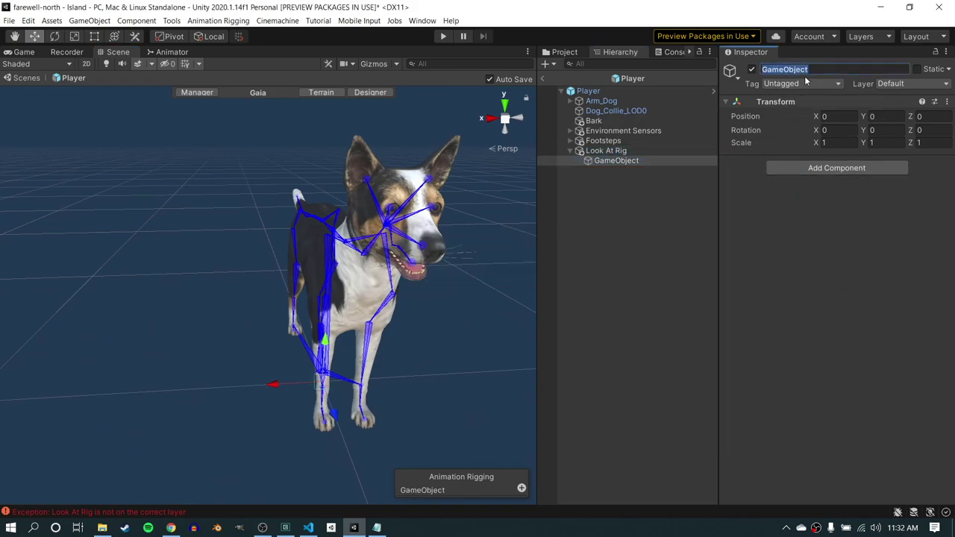
pyautogui.press('Return')
# Step: Add a Multi-Aim Constraint component to the Aim Constraint object under the dog's Look At Rig
pyautogui.click(829, 168)
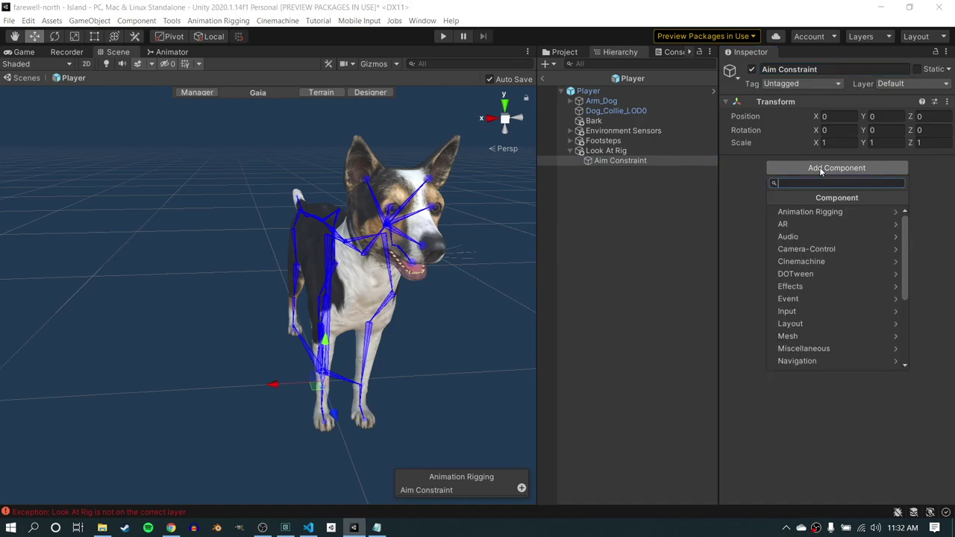
pyautogui.write('aim')
pyautogui.press('Down')
pyautogui.press('Down')
pyautogui.press('Down')
pyautogui.press('Down')
pyautogui.press('Return')
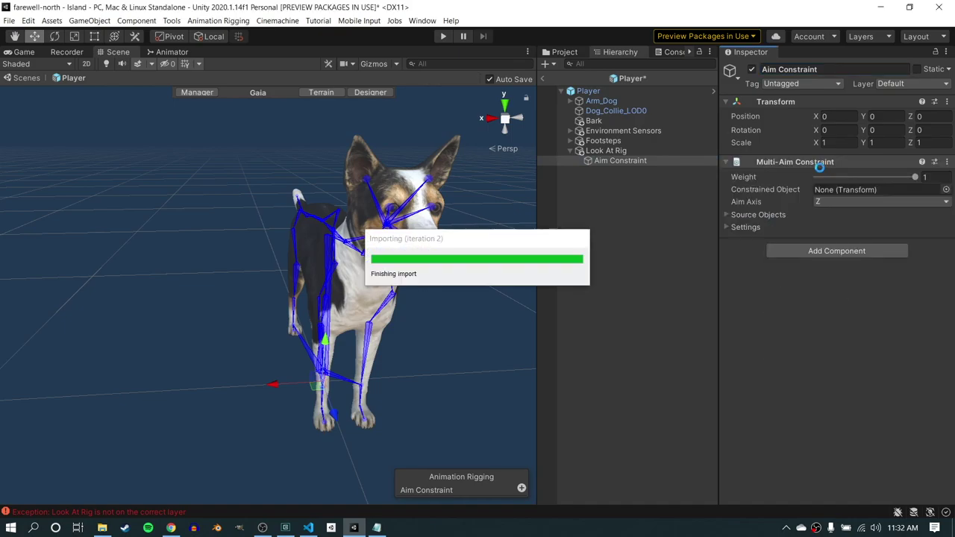
pyautogui.moveTo(359, 328); pyautogui.dragTo(508, 351, button='right')
pyautogui.press('w')
pyautogui.scroll(-5, 508, 352)
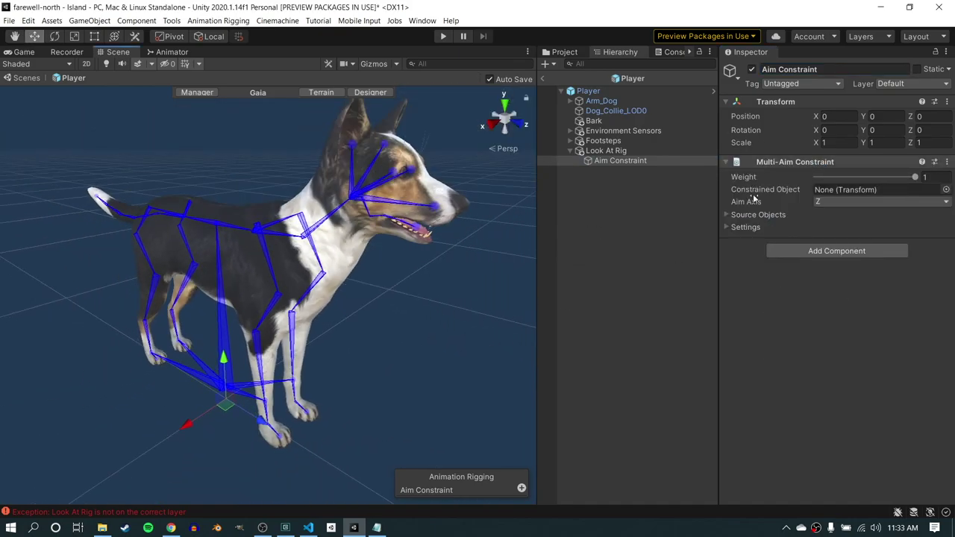
# Step: Add the Look At Rig script component to the Aim Constraint object
pyautogui.click(811, 252)
pyautogui.write('rig')
pyautogui.press('Down')
pyautogui.press('Down')
pyautogui.press('Down')
pyautogui.press('Down')
pyautogui.press('Down')
pyautogui.press('Down')
pyautogui.press('Down')
pyautogui.press('Down')
pyautogui.press('Down')
pyautogui.press('Down')
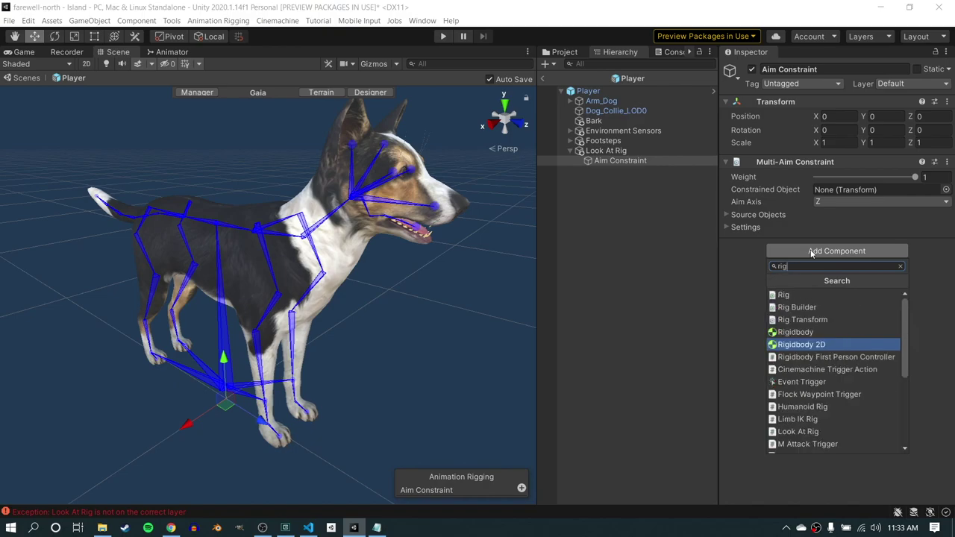
pyautogui.press('Return')
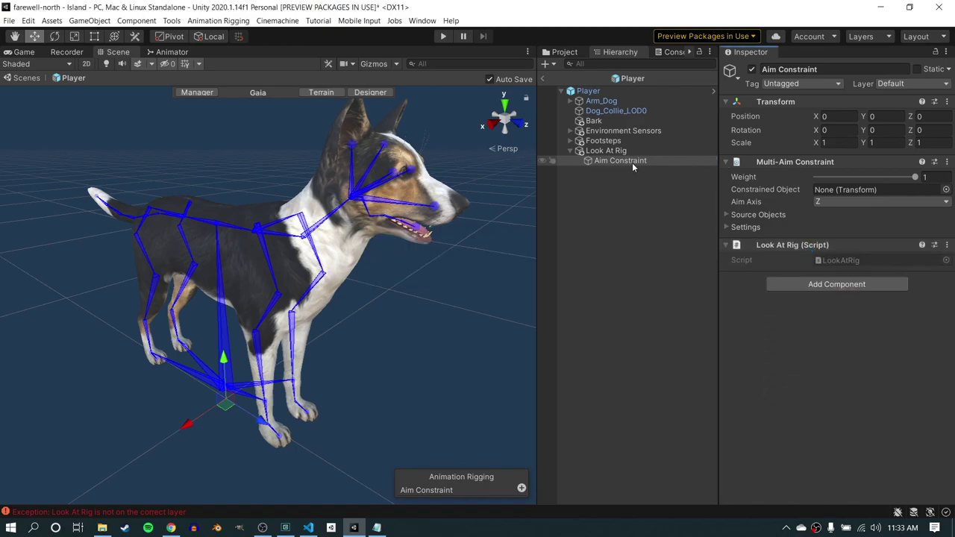
# Step: Remove the Look At Rig script component from the Aim Constraint object
pyautogui.rightClick(820, 247)
pyautogui.click(800, 246)
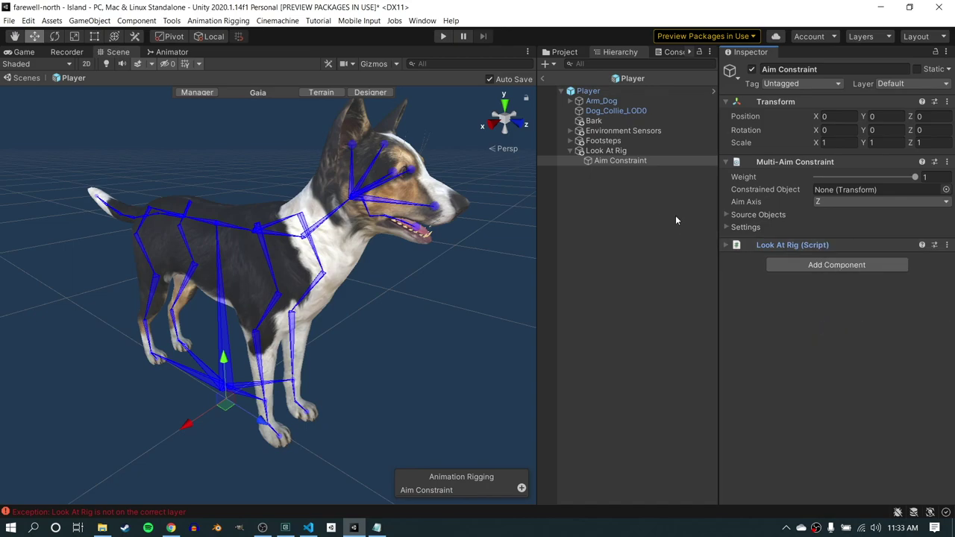
pyautogui.rightClick(800, 246)
pyautogui.click(851, 292)
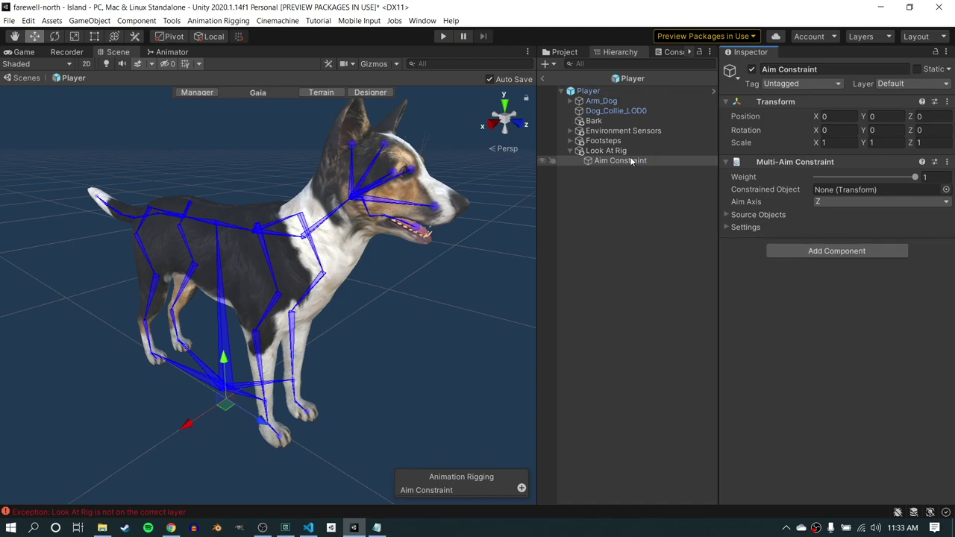
# Step: Paste the copied component as a new component on the dog's Look At Rig object
pyautogui.click(606, 151)
pyautogui.rightClick(782, 163)
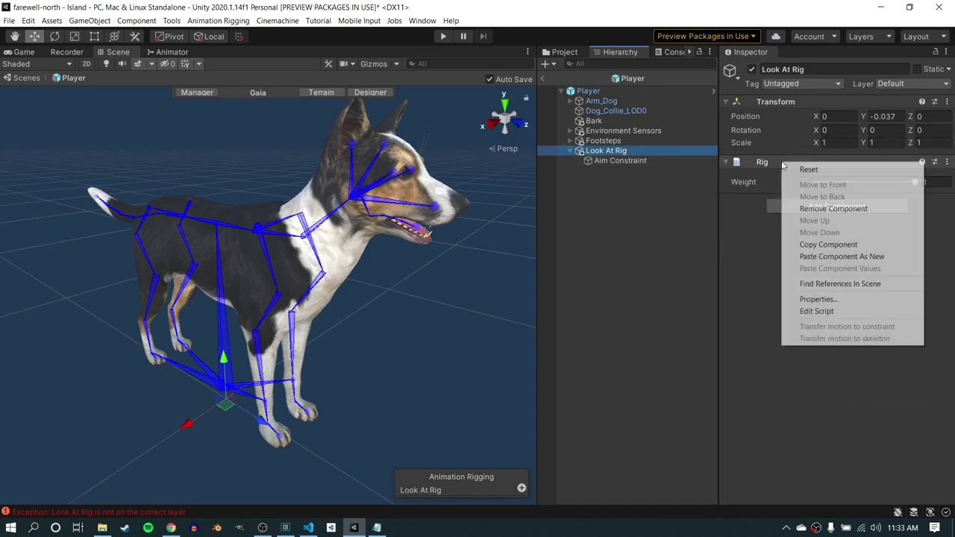
pyautogui.click(851, 256)
# Step: Assign the dog's head bone as the Constrained Object of the Multi-Aim Constraint on Aim Constraint
pyautogui.click(620, 160)
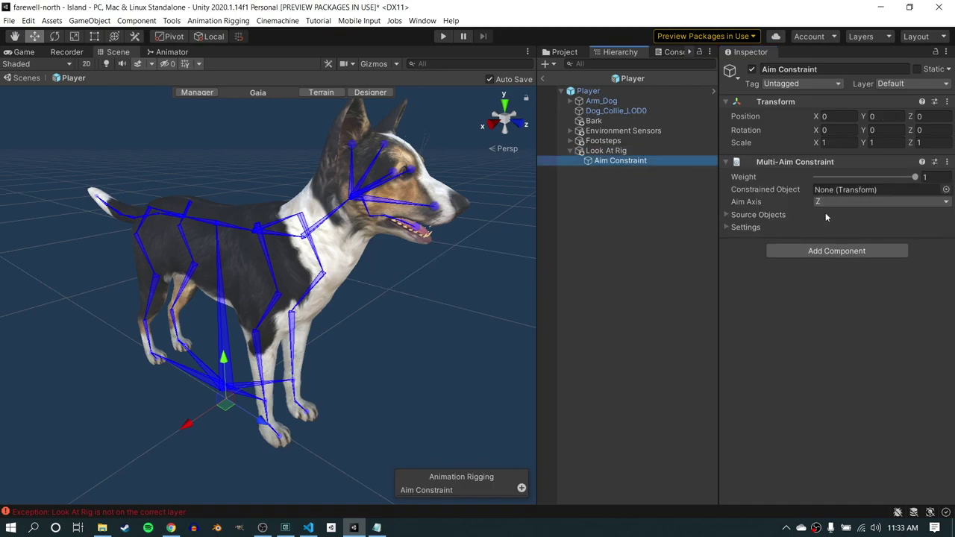
pyautogui.moveTo(527, 228); pyautogui.dragTo(448, 260, button='middle')
pyautogui.scroll(5, 444, 253)
pyautogui.keyDown('alt'); pyautogui.moveTo(440, 249); pyautogui.dragTo(254, 223); pyautogui.keyUp('alt')
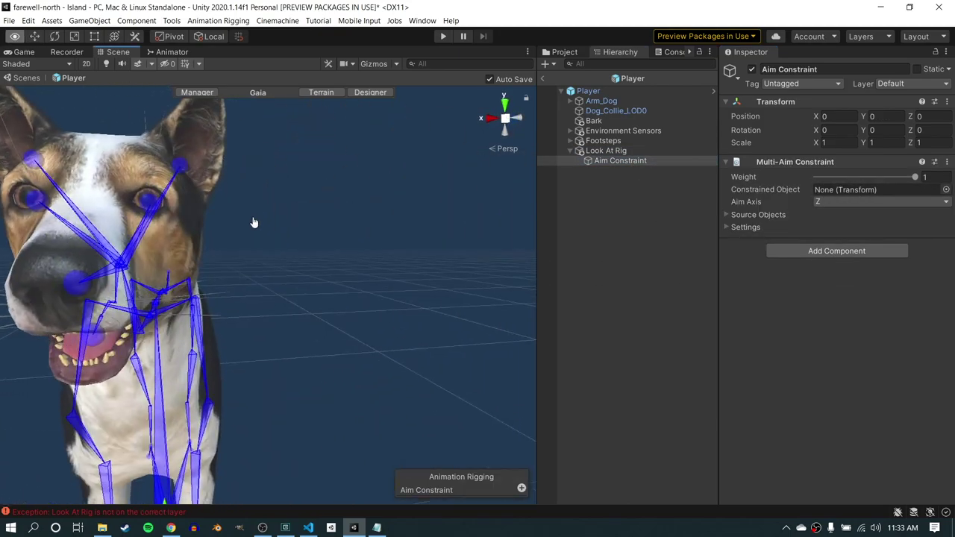
pyautogui.moveTo(254, 222); pyautogui.dragTo(236, 248, button='right')
pyautogui.click(219, 235)
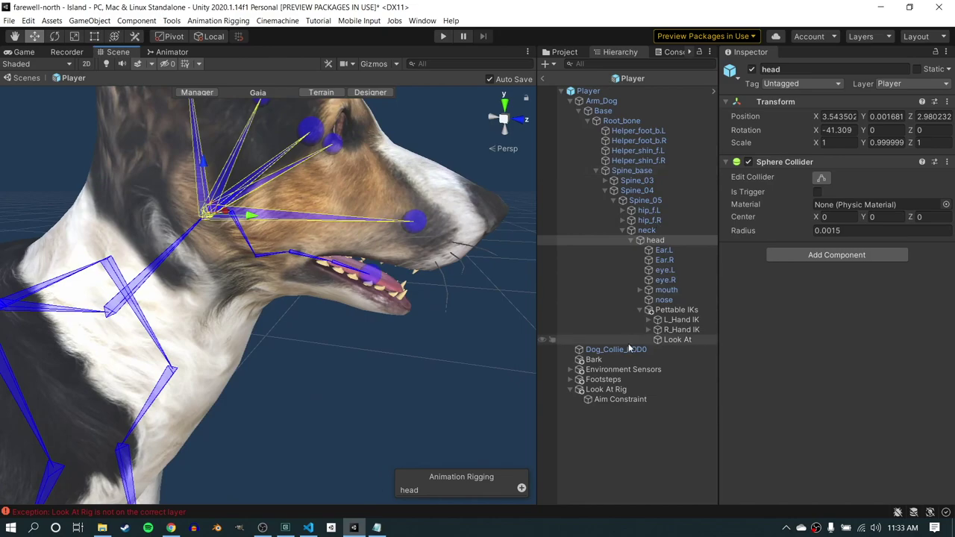
pyautogui.click(604, 399)
pyautogui.moveTo(656, 240); pyautogui.dragTo(880, 190)
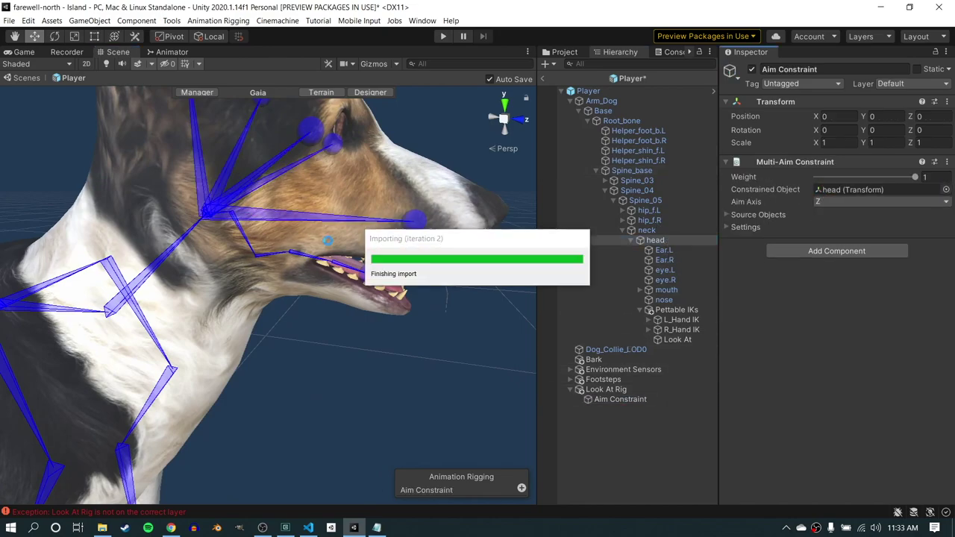
# Step: Check the head bone's local axes and set the Multi-Aim Constraint's Aim Axis to Y
pyautogui.click(658, 241)
pyautogui.scroll(-6, 227, 257)
pyautogui.moveTo(284, 265); pyautogui.dragTo(227, 264, button='middle')
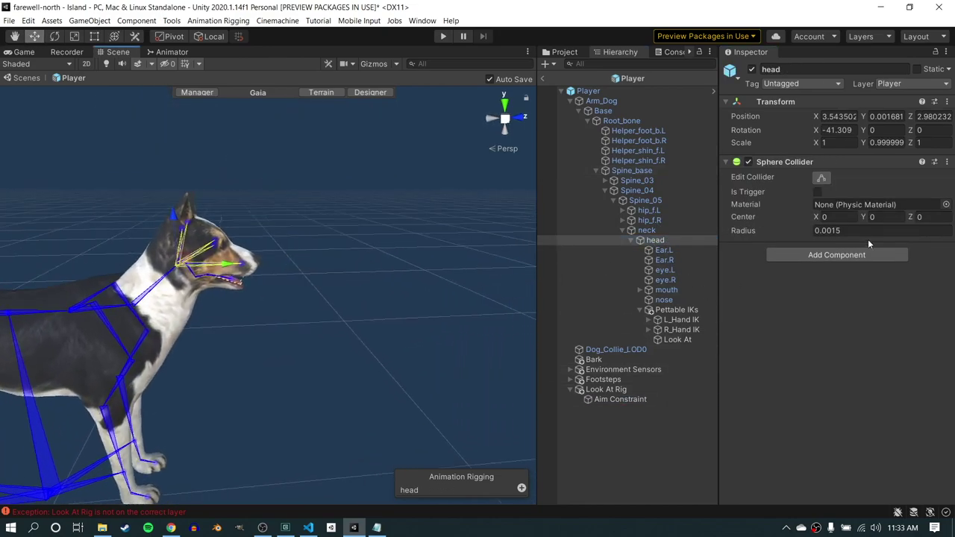
pyautogui.click(621, 399)
pyautogui.click(865, 202)
pyautogui.click(830, 238)
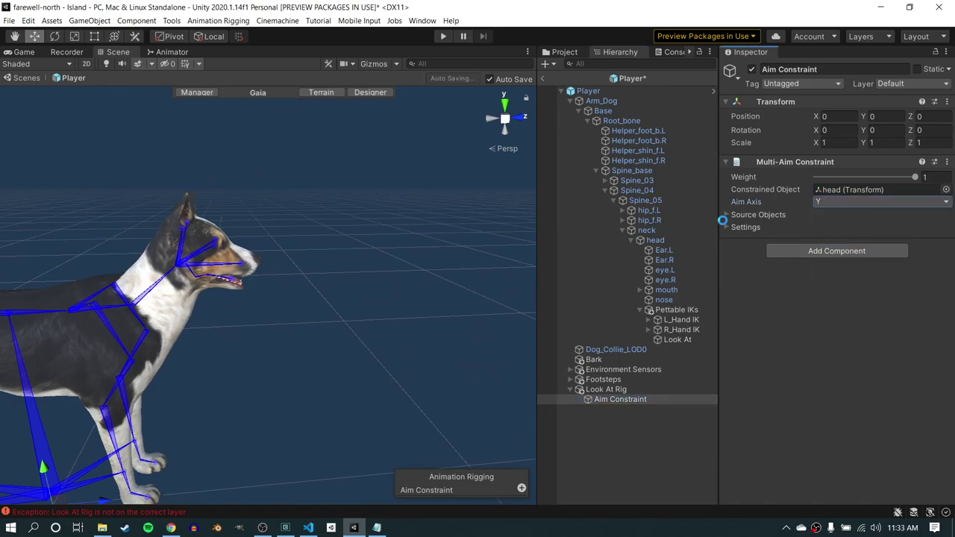
# Step: Examine the dog's head and open the Source Objects list of the Multi-Aim Constraint
pyautogui.scroll(8, 360, 341)
pyautogui.moveTo(360, 341); pyautogui.dragTo(311, 333, button='middle')
pyautogui.scroll(-10, 247, 335)
pyautogui.scroll(4, 311, 332)
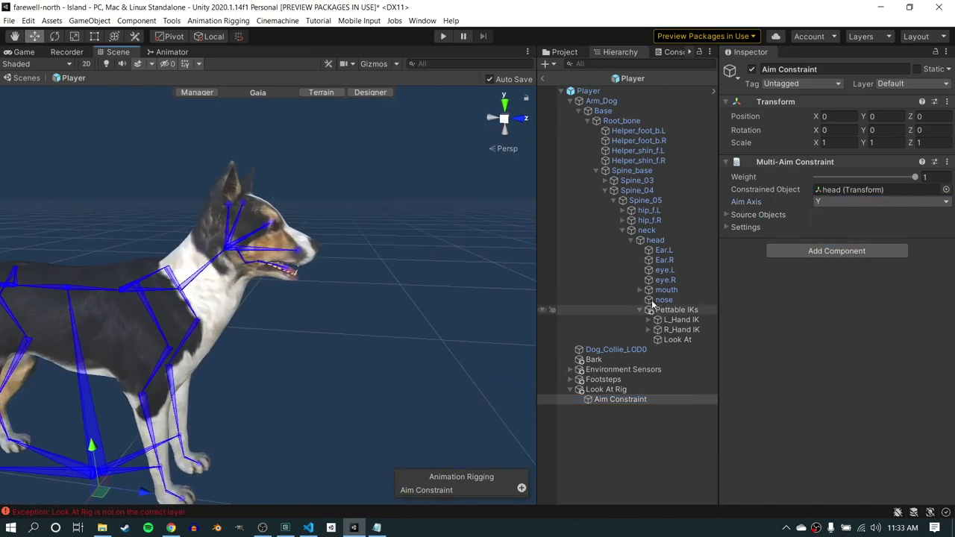
pyautogui.click(757, 214)
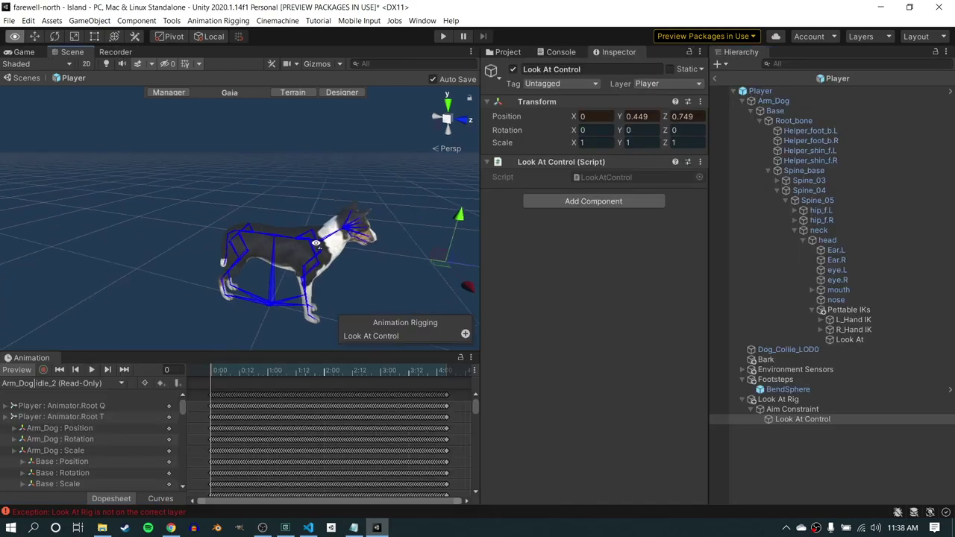
# Step: Move the Look At Control object above and beside the dog, to about X -0.74, Y 0.758, Z -0.04
pyautogui.keyDown('alt'); pyautogui.moveTo(316, 243); pyautogui.dragTo(233, 265); pyautogui.keyUp('alt')
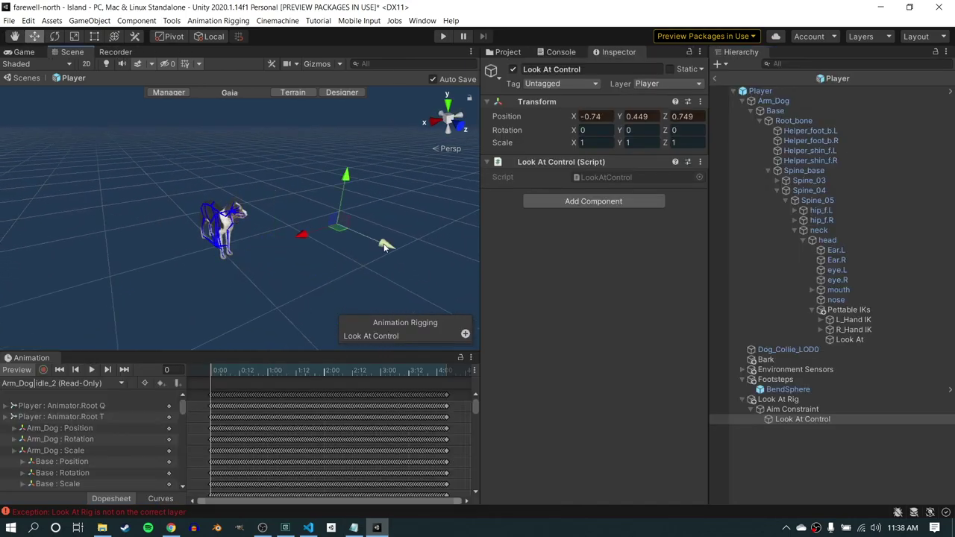
pyautogui.moveTo(285, 153); pyautogui.dragTo(285, 128)
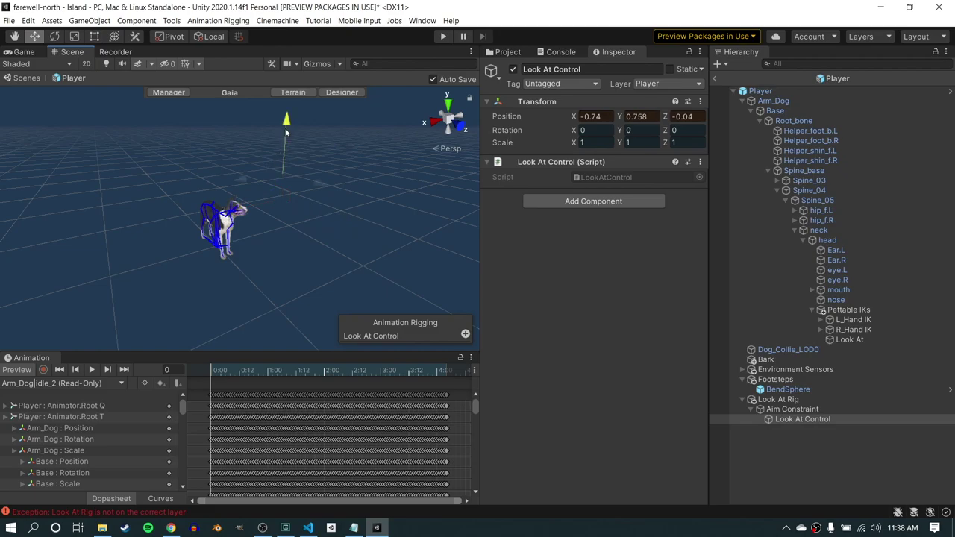
pyautogui.press('w')
pyautogui.moveTo(324, 210); pyautogui.dragTo(350, 114, button='right')
pyautogui.press('s')
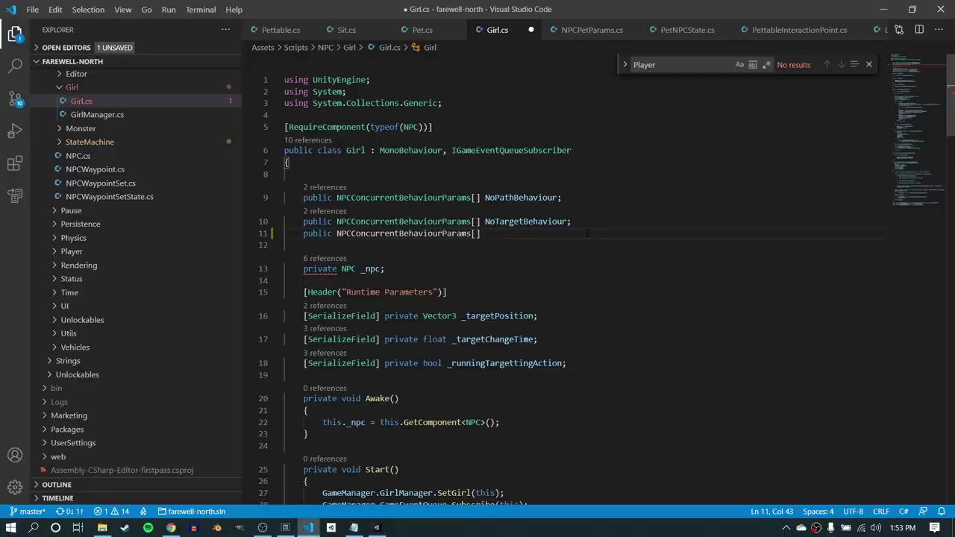
# Step: In Girl.cs, complete the NPCConcurrentBehaviourParams[] field as NoTargetCooldownBehaviour and declare a public float NoTargetCooldown
pyautogui.write('NoTargetTim')
pyautogui.press('BackSpace')
pyautogui.press('BackSpace')
pyautogui.press('BackSpace')
pyautogui.write('CooldownBehaviour;')
pyautogui.press('Return')
pyautogui.press('Return')
pyautogui.write('public float NoTargetCooldown;')
# Step: Add a serialized private field _lastNoTargetTime below _runningTargettingAction in the runtime parameters
pyautogui.click(615, 414)
pyautogui.press('Return')
pyautogui.write('[SerializeField]')
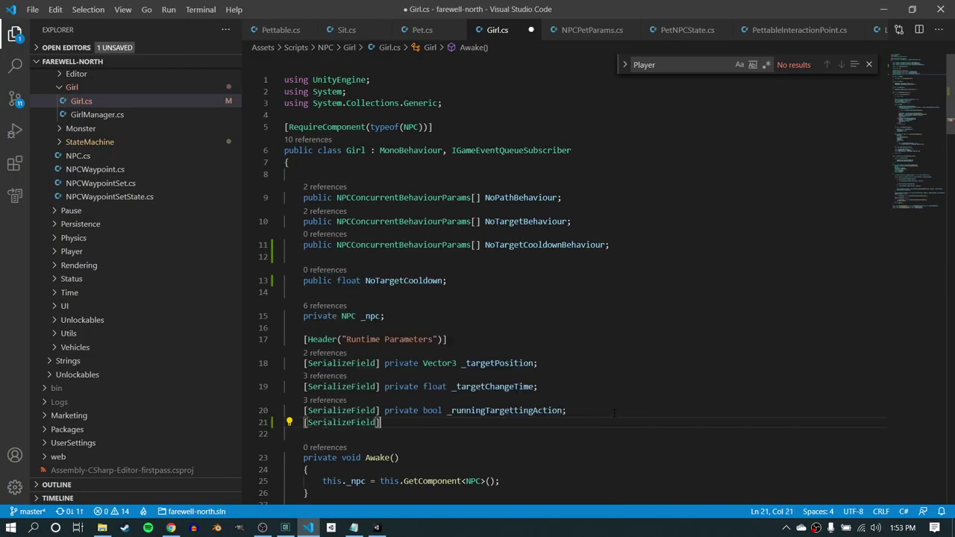
pyautogui.write('me;')
# Step: In the DogTargettedNothing case, set this._lastNoTargetTime = GameManager.GameTime.time before the behaviour assignment
pyautogui.moveTo(923, 154); pyautogui.dragTo(923, 125)
pyautogui.click(558, 302)
pyautogui.press('Return')
pyautogui.write('this._las')
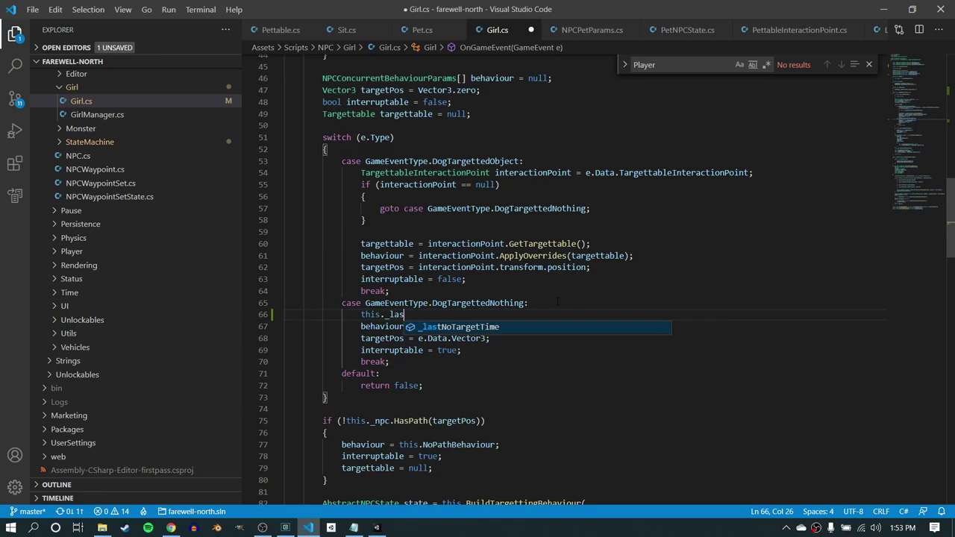
pyautogui.write('tNoTargetTime = GameManager.GameTime.time;')
pyautogui.press('Return')
# Step: Add an if condition above that assignment: GameManager.GameTime.time - this._lastNoTargetTime > this.NoTargetCooldown
pyautogui.press('Up')
pyautogui.press('Return')
pyautogui.press('Up')
pyautogui.write('if')
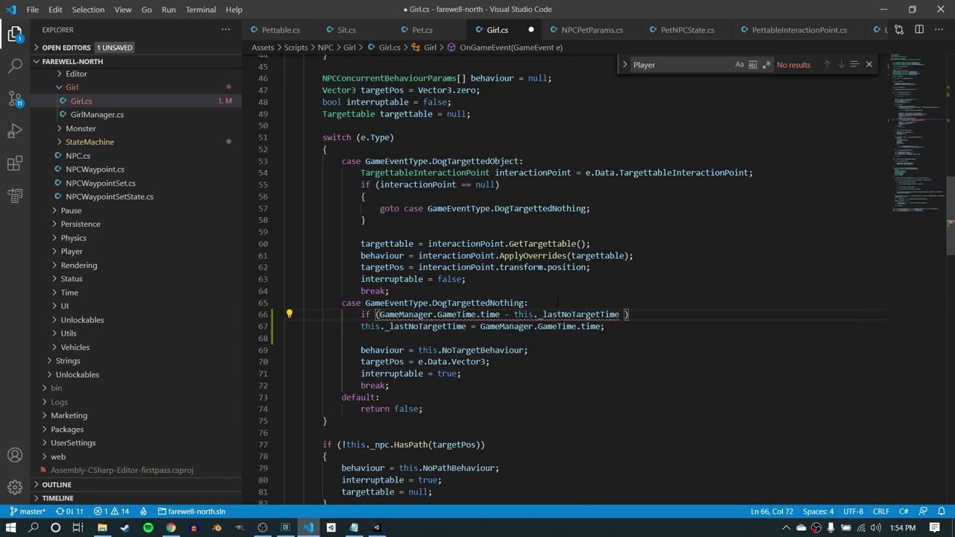
pyautogui.press('BackSpace')
pyautogui.press('BackSpace')
pyautogui.press('BackSpace')
pyautogui.press('BackSpace')
pyautogui.press('BackSpace')
pyautogui.press('BackSpace')
pyautogui.press('BackSpace')
pyautogui.press('BackSpace')
pyautogui.press('BackSpace')
pyautogui.press('BackSpace')
pyautogui.press('BackSpace')
pyautogui.write('this.NoTargetCooldown')
pyautogui.press('End')
# Step: Open a braces block under the cooldown condition and move the _lastNoTargetTime assignment into it
pyautogui.press('Return')
pyautogui.write('{')
pyautogui.press('Return')
pyautogui.press('Down')
pyautogui.press('Down')
pyautogui.hotkey('ctrl', 'x')
pyautogui.press('Up')
pyautogui.press('Up')
pyautogui.hotkey('ctrl', 'v')
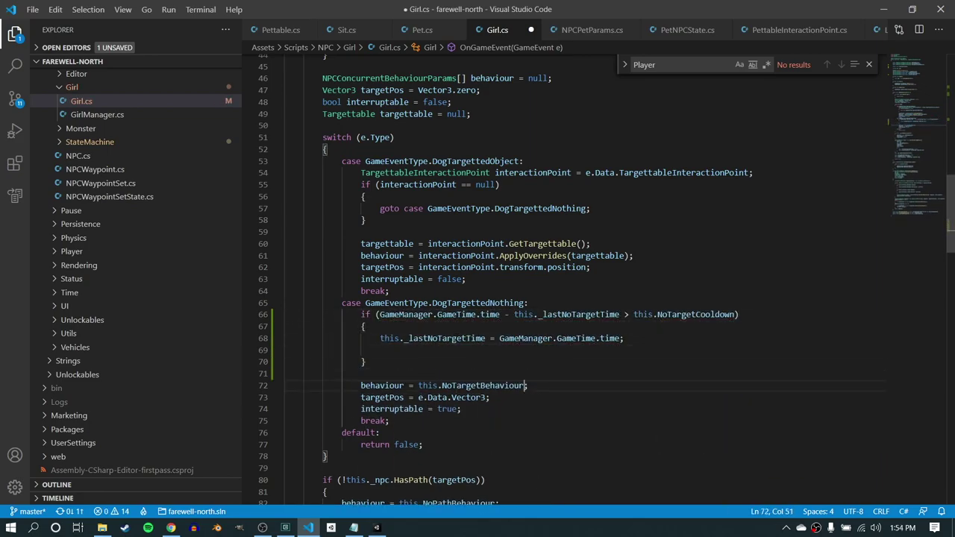
# Step: Move the NoTargetBehaviour assignment into the if block and add interruptable = true; below it
pyautogui.press('End')
pyautogui.hotkey('shift', 'Up')
pyautogui.hotkey('ctrl', 'x')
pyautogui.press('BackSpace')
pyautogui.press('Up')
pyautogui.hotkey('ctrl', 'v')
pyautogui.press('BackSpace')
pyautogui.press('BackSpace')
pyautogui.press('Down')
pyautogui.press('Return')
pyautogui.write('interruptable = true;')
pyautogui.press('Escape')
# Step: Add an else block after the cooldown check and move the remaining interruptable = true; line into it
pyautogui.press('Down')
pyautogui.press('Return')
pyautogui.write('else {')
pyautogui.press('Down')
pyautogui.press('Down')
pyautogui.press('Down')
pyautogui.press('End')
pyautogui.hotkey('shift', 'Home')
pyautogui.hotkey('ctrl', 'x')
pyautogui.press('BackSpace')
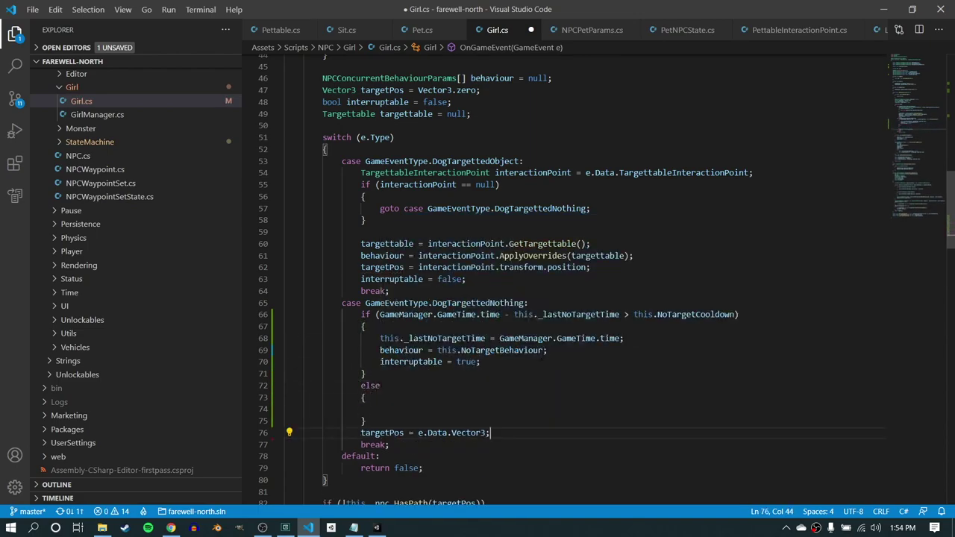
pyautogui.press('Up')
pyautogui.press('Up')
pyautogui.hotkey('ctrl', 'v')
# Step: Assign this.NoTargetCooldownBehaviour to behaviour in the else block and save Girl.cs
pyautogui.press('Up')
pyautogui.write('behaviour = this.NoTargetCooldownBehaviour;')
pyautogui.hotkey('ctrl', 's')
pyautogui.scroll(-3, 474, 411)
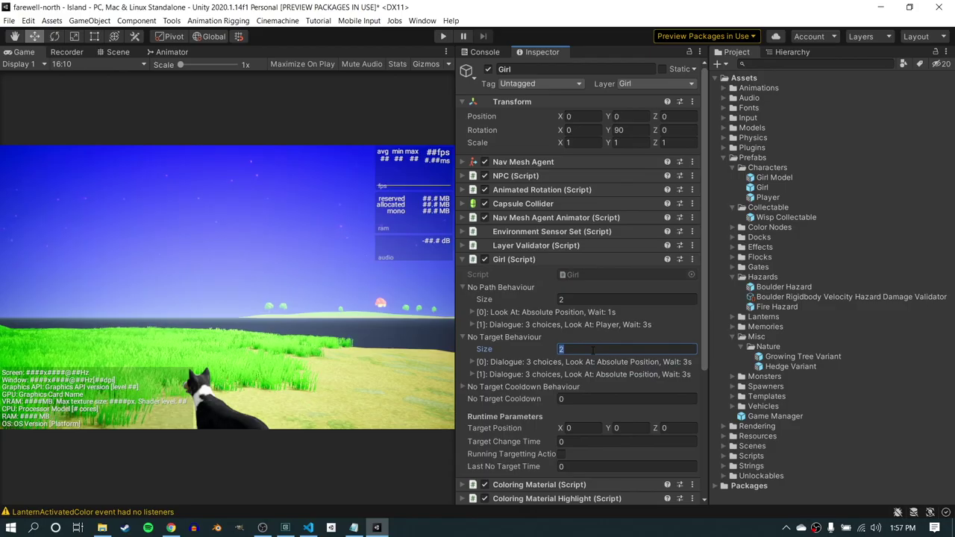
# Step: Disable Dialogue in the Girl's first No Target Behaviour entry and set its Dialogue Choices size to 0
pyautogui.click(582, 365)
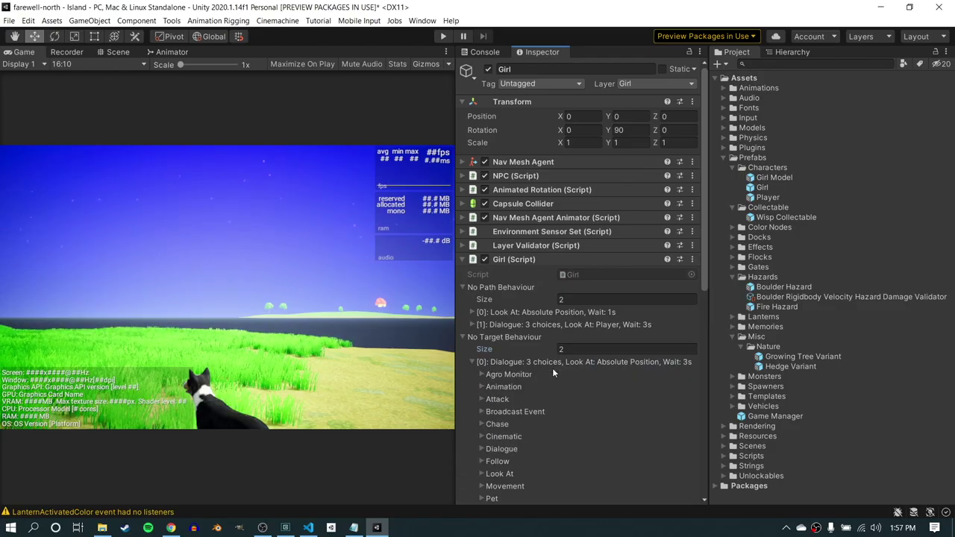
pyautogui.scroll(-3, 507, 403)
pyautogui.click(482, 337)
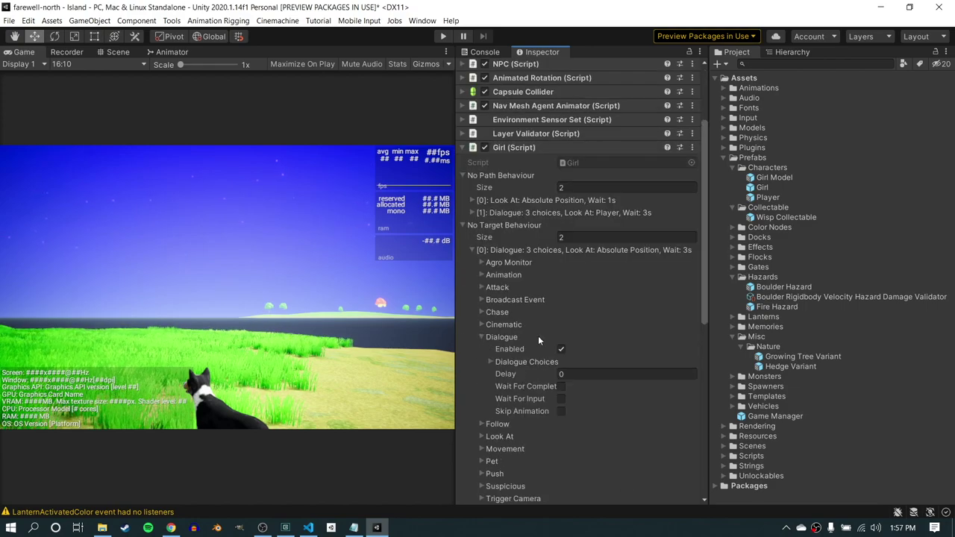
pyautogui.click(562, 349)
pyautogui.click(550, 361)
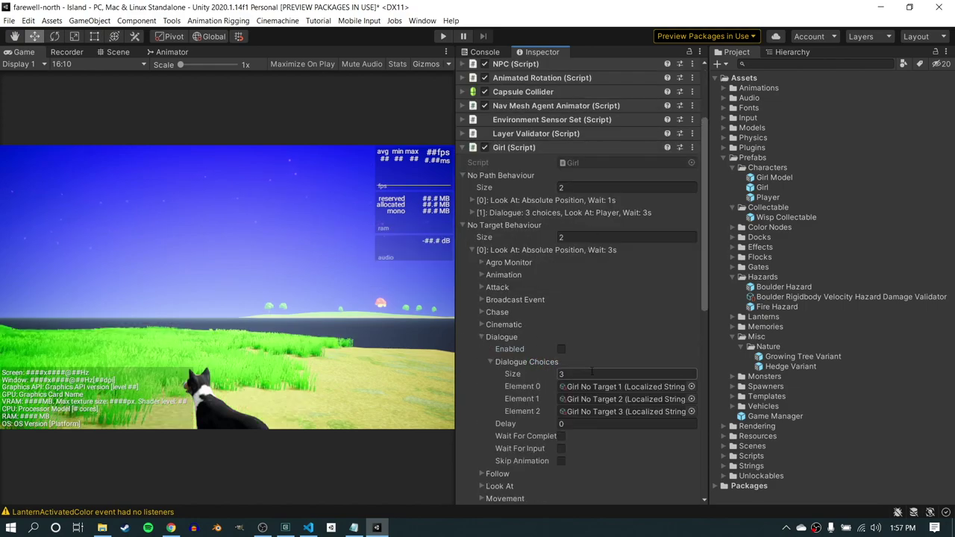
pyautogui.write('0')
pyautogui.click(488, 338)
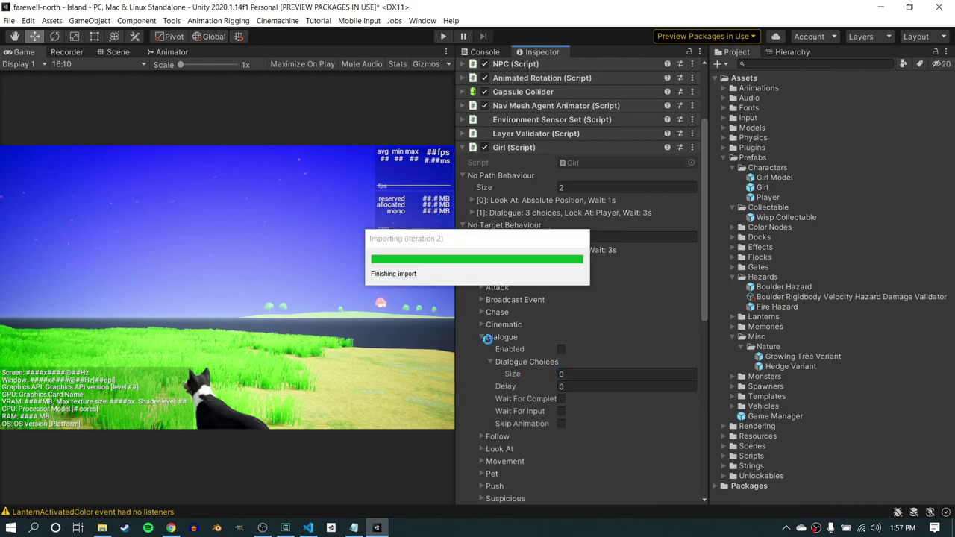
pyautogui.click(487, 338)
# Step: Set the Wait delay of the first No Target Behaviour entry to 1 and collapse the entry
pyautogui.click(492, 474)
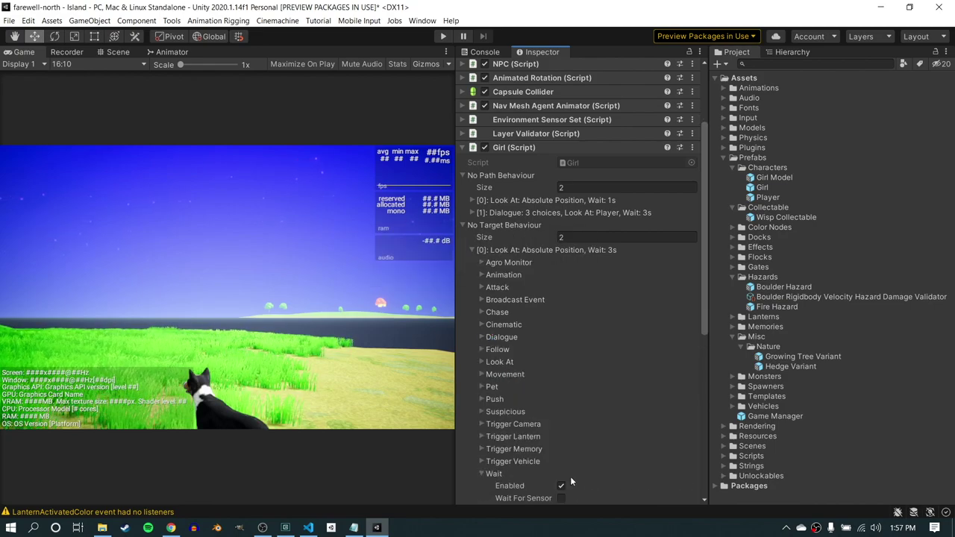
pyautogui.scroll(-3, 570, 476)
pyautogui.scroll(-3, 583, 383)
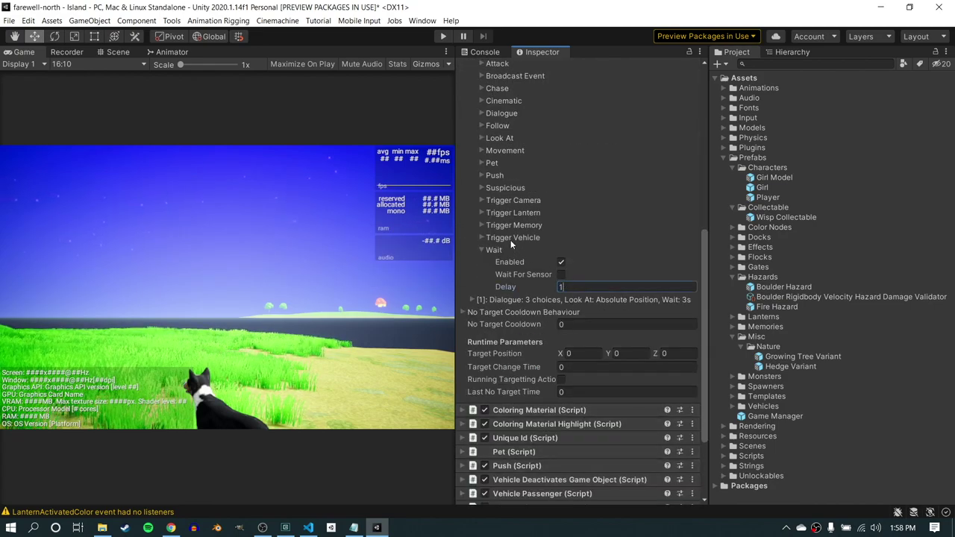
pyautogui.click(494, 250)
pyautogui.scroll(10, 518, 289)
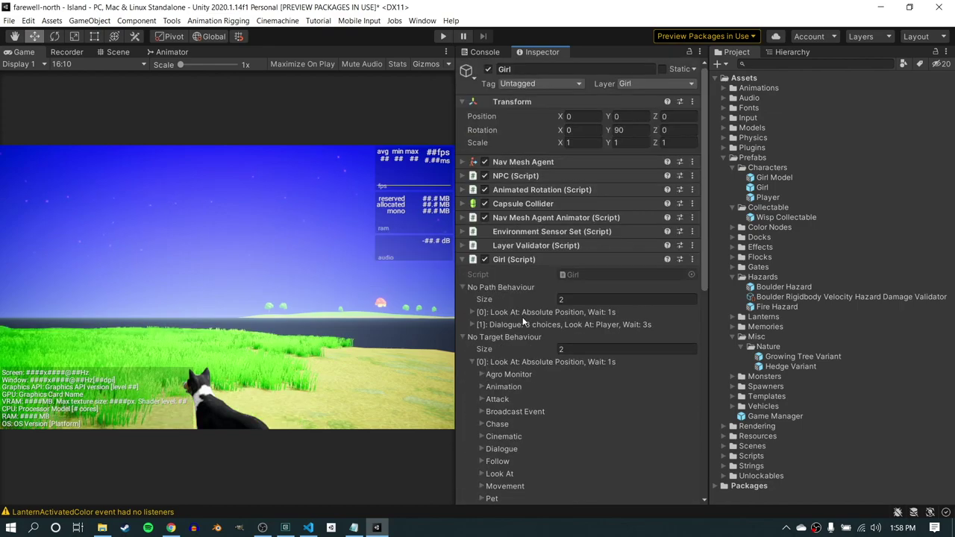
pyautogui.scroll(-4, 521, 321)
pyautogui.scroll(-3, 521, 321)
pyautogui.scroll(3, 541, 153)
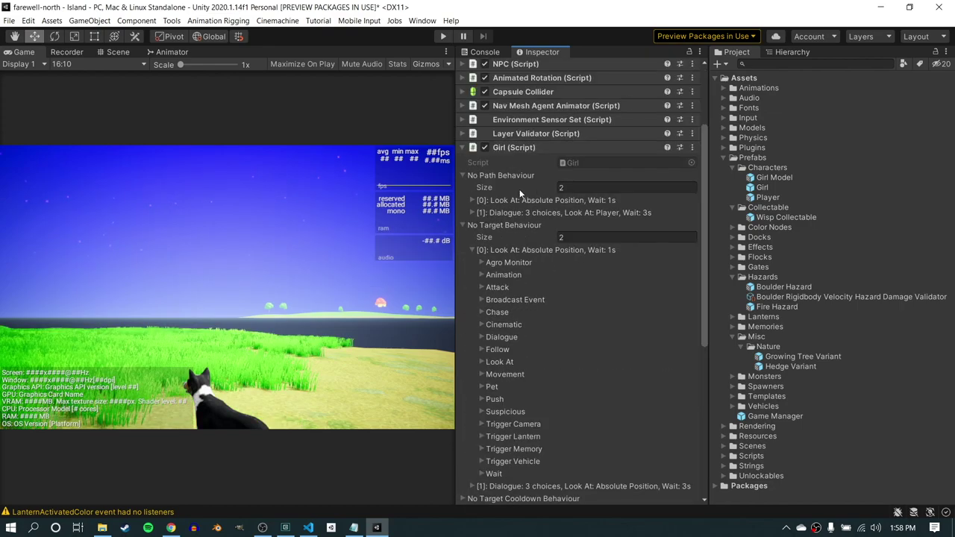
pyautogui.click(507, 249)
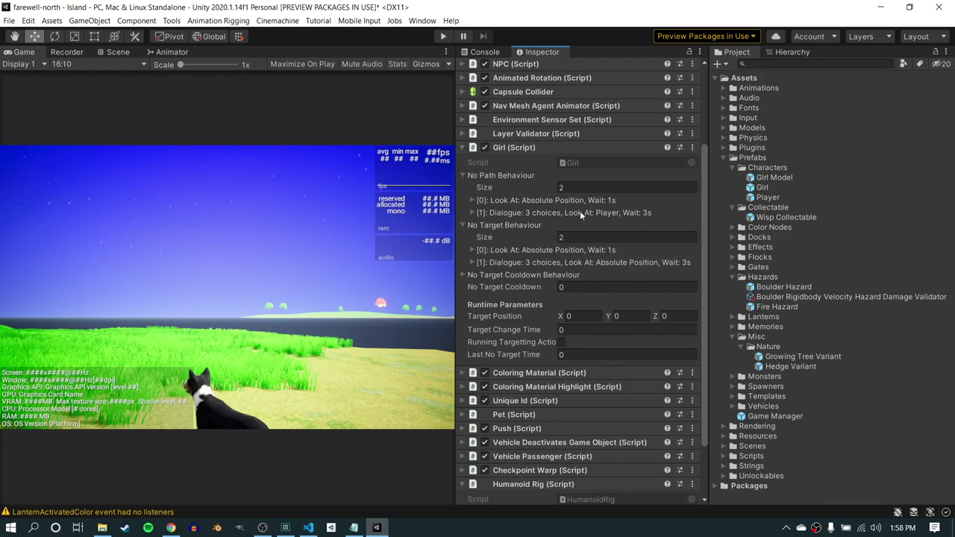